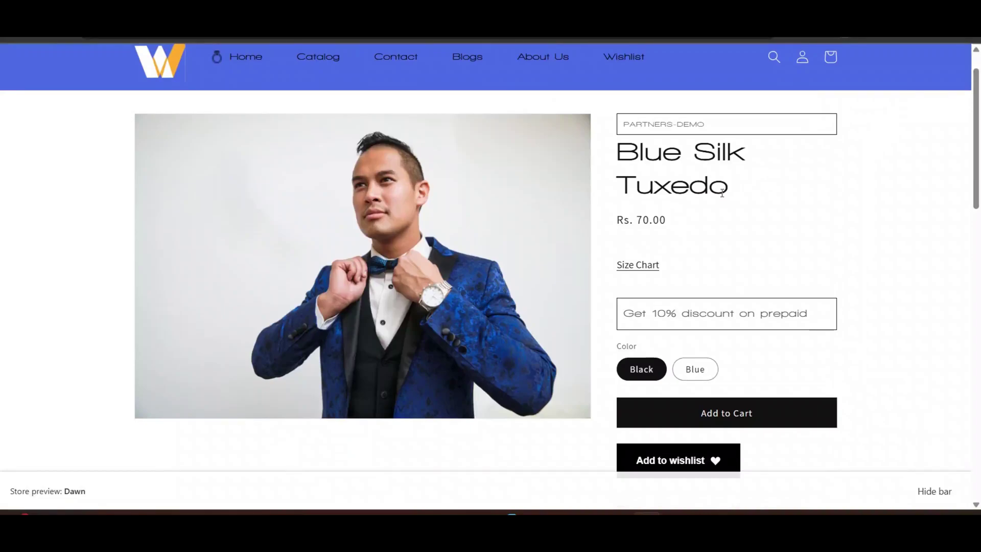
- Open the tuxedo product page's Size Chart pop-up, then close it
left_click(637, 265)
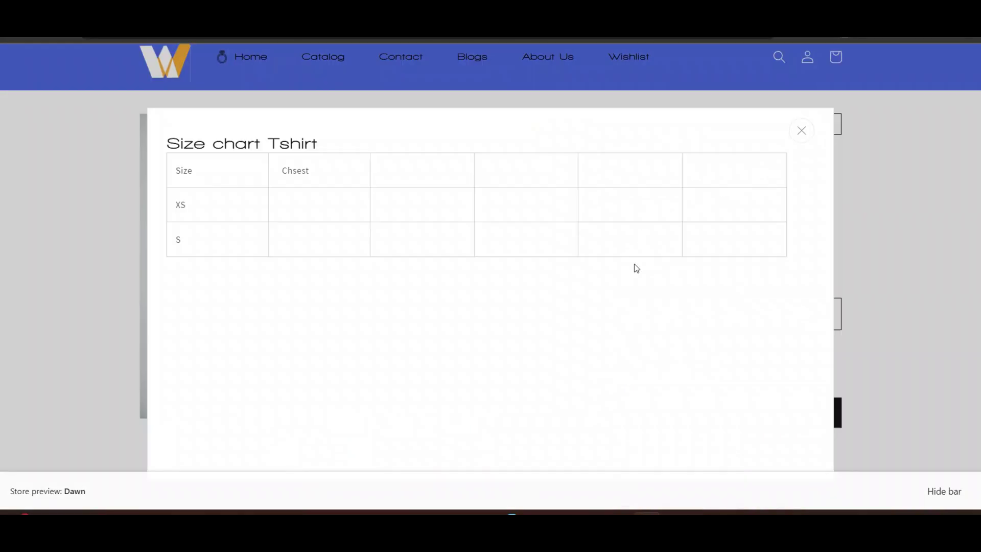
left_click(796, 144)
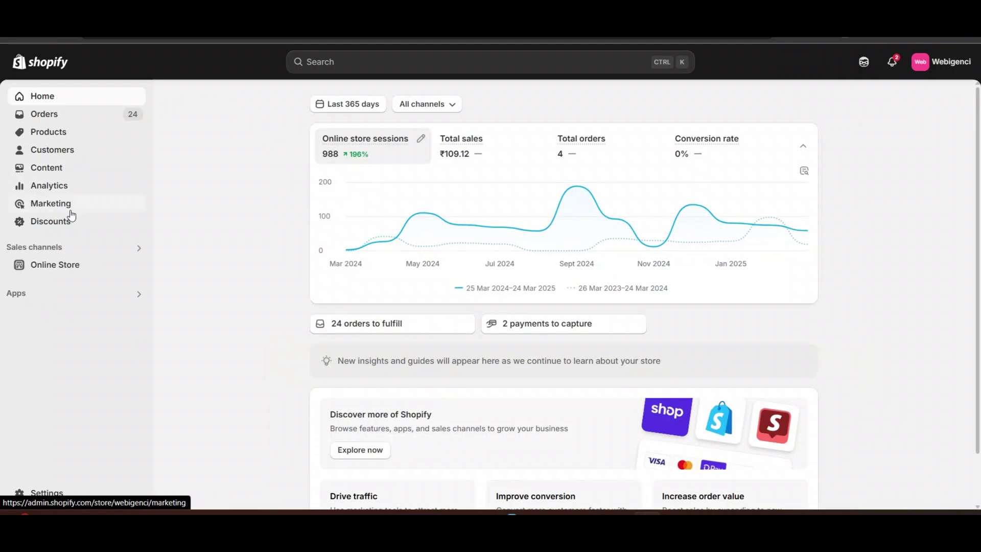
- Go to Online Store and start customizing the live Dawn theme
left_click(71, 269)
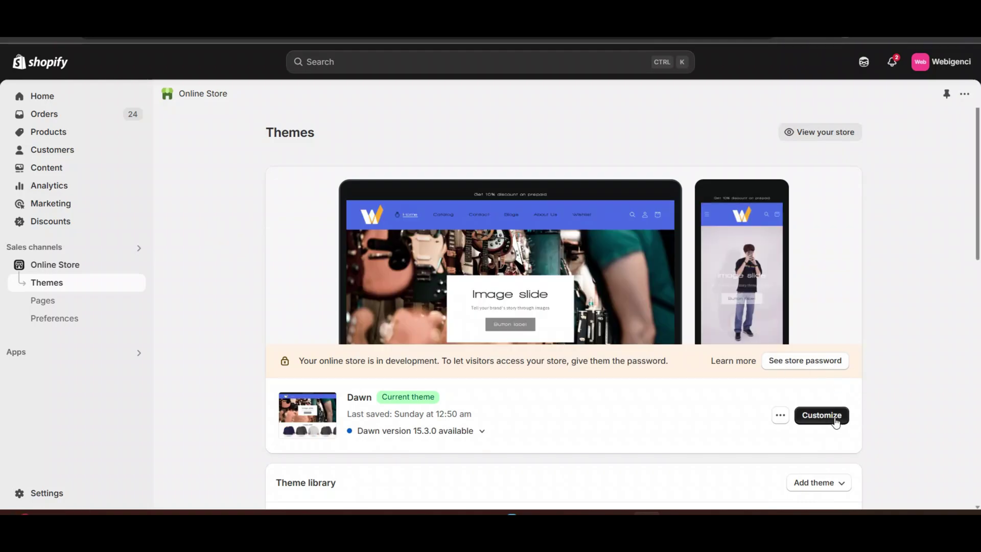
left_click(821, 412)
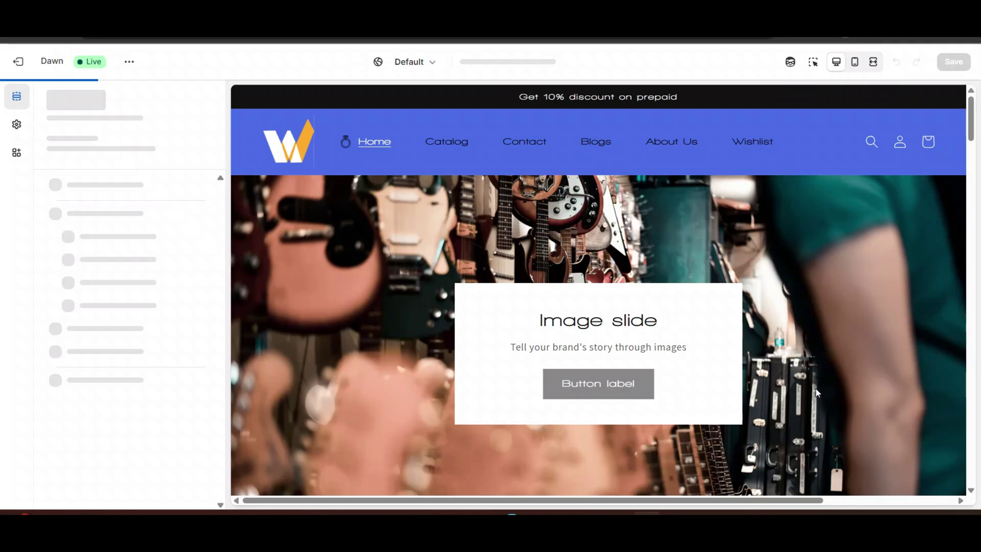
- Scroll to Featured products and preview the Blue Silk Tuxedo product template
scroll(659, 336, "down", 5)
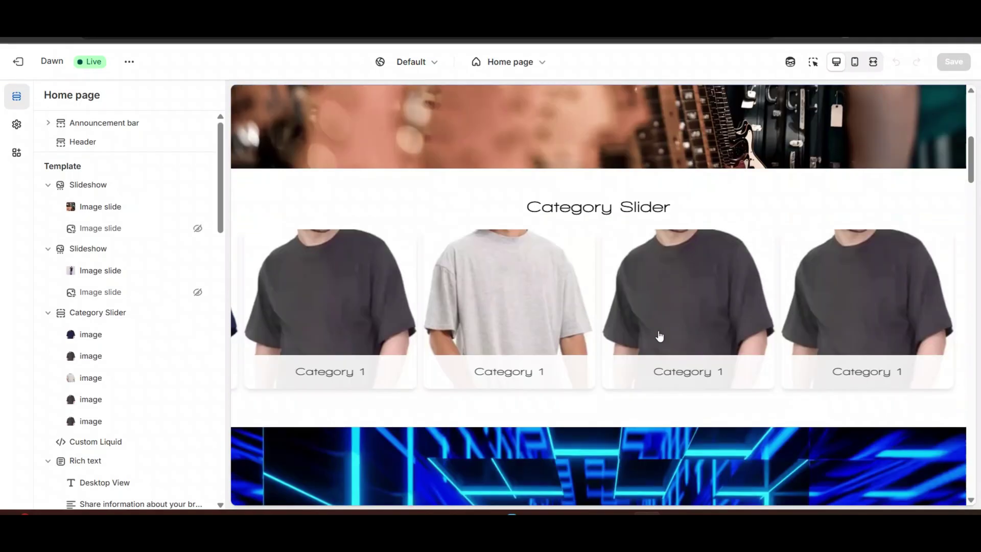
scroll(660, 336, "down", 15)
scroll(573, 315, "down", 15)
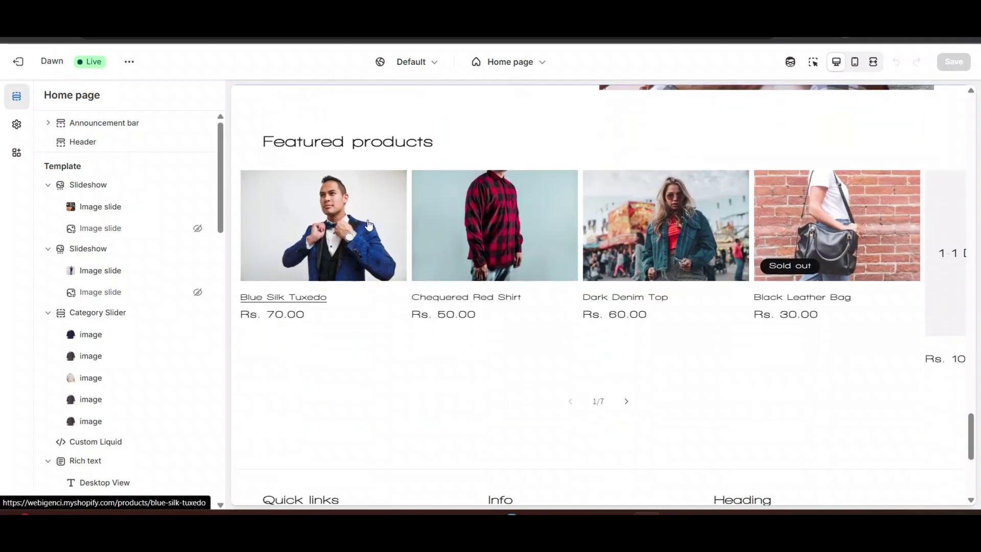
left_click(368, 224)
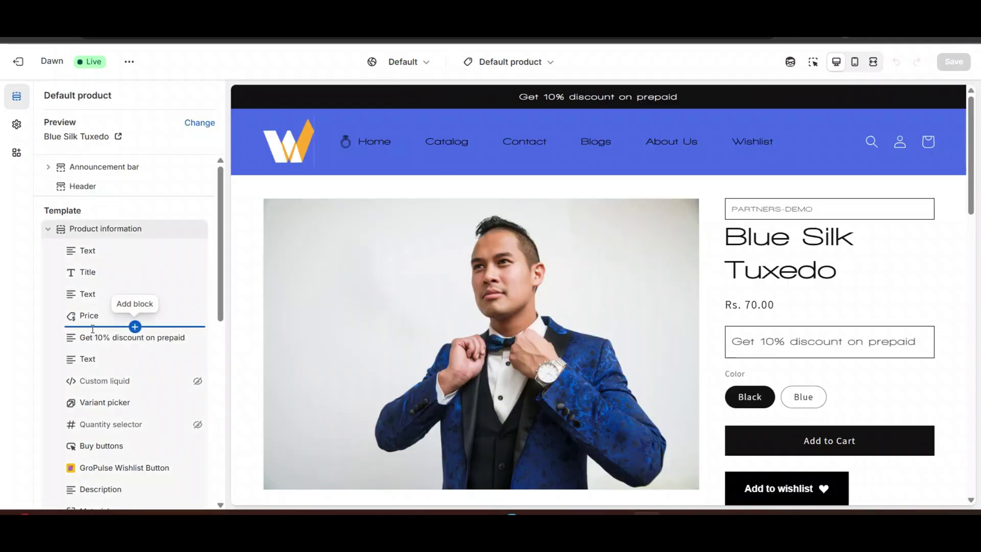
- Add a Pop-up block below Price and change its link label to 'Size chart'
left_click(135, 326)
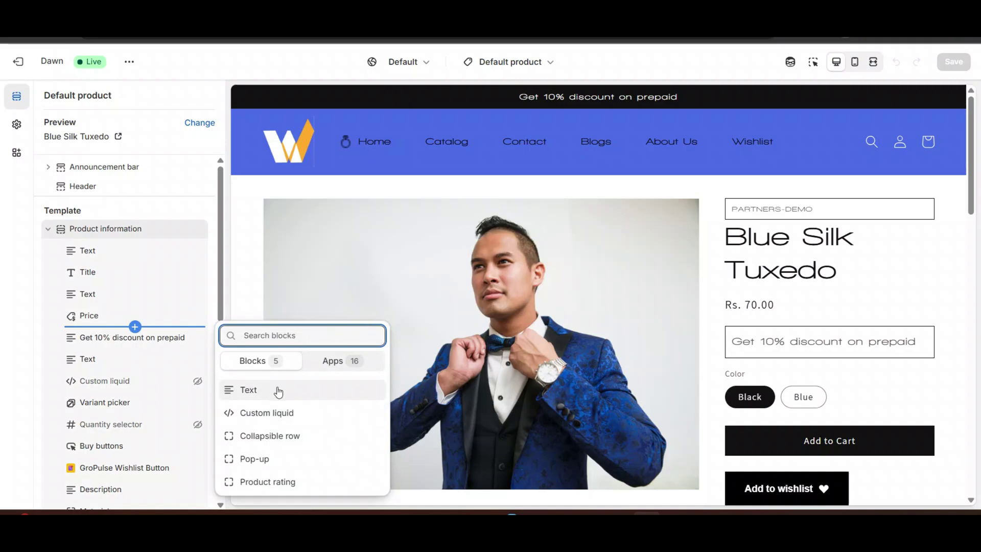
left_click(246, 459)
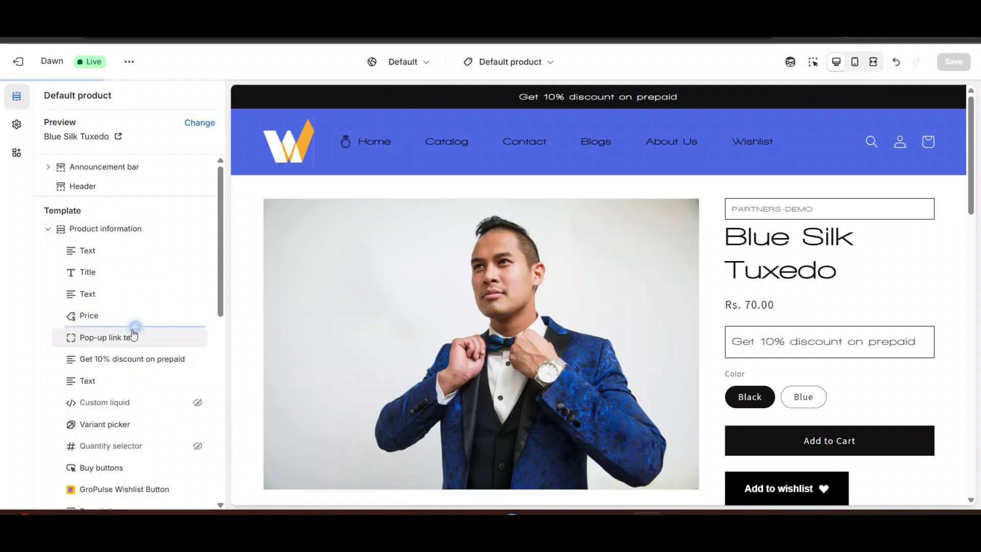
left_click(99, 338)
left_click(115, 155)
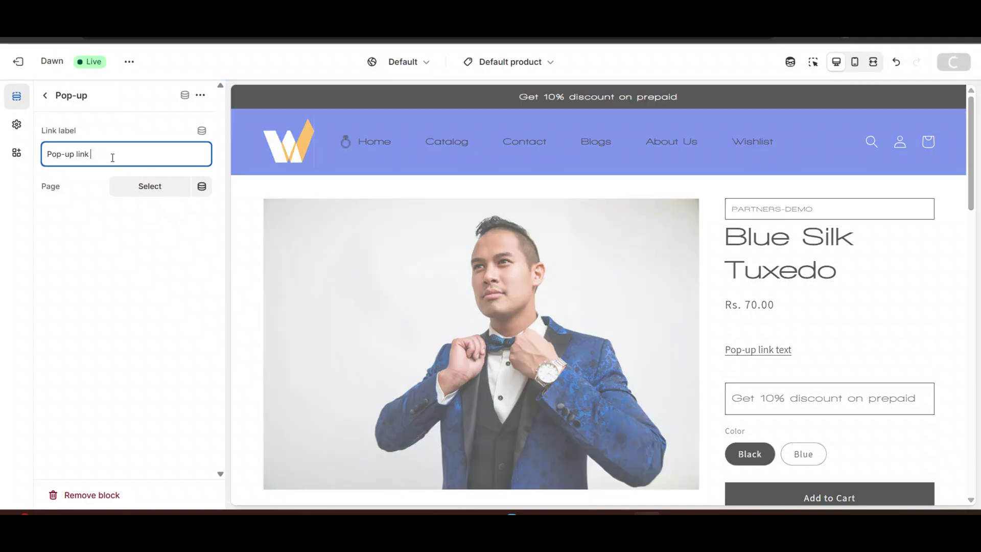
key("BackSpace")
key("BackSpace")
key("BackSpace")
key("BackSpace")
key("BackSpace")
key("BackSpace")
key("BackSpace")
key("BackSpace")
key("BackSpace")
key("BackSpace")
key("BackSpace")
key("BackSpace")
type("S")
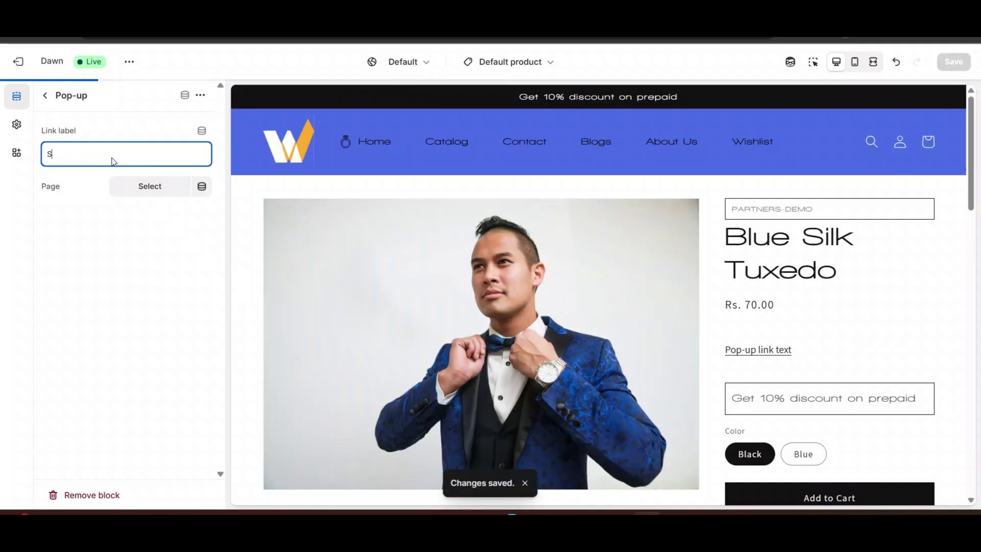
type("ize chart")
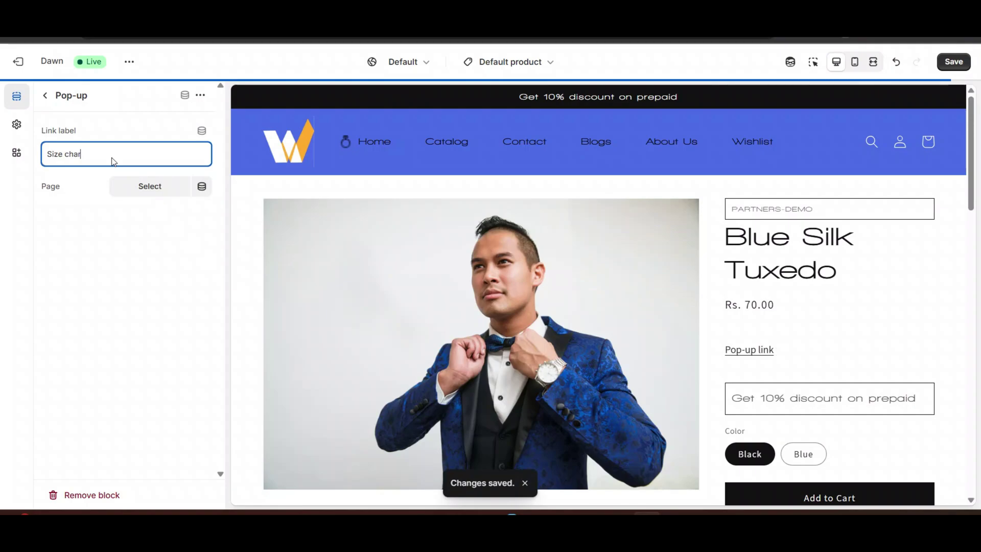
- Choose the pop-up's page and test the Size chart link in the preview
left_click(153, 187)
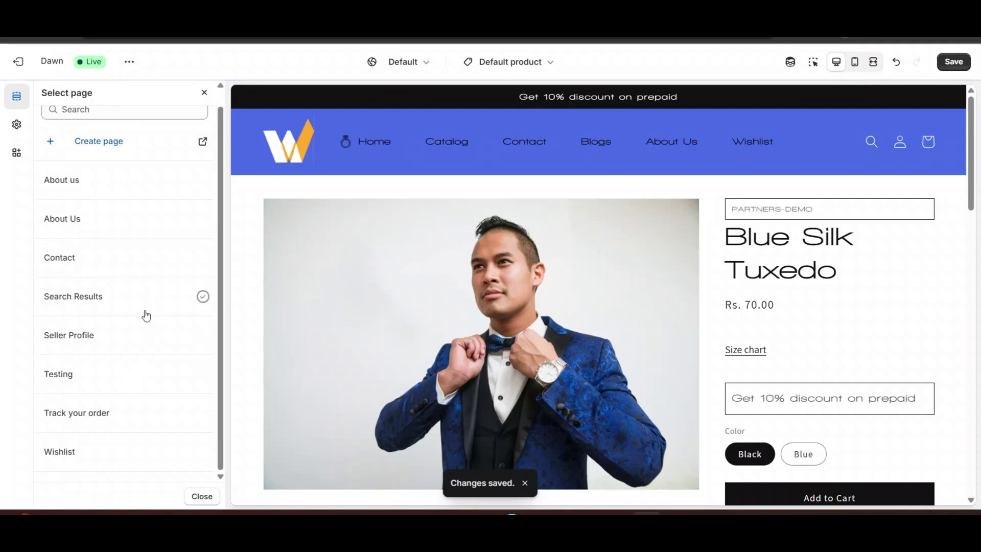
left_click(755, 351)
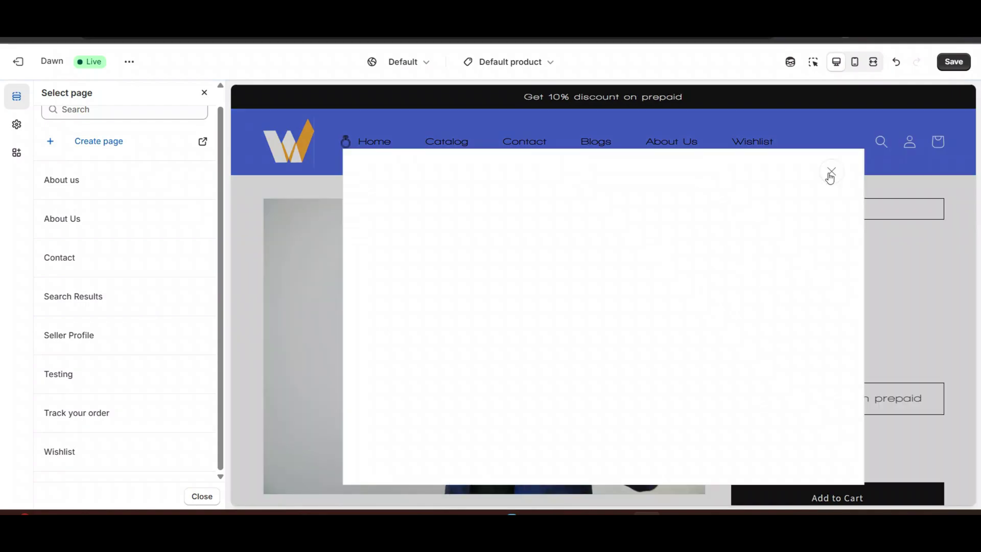
left_click(831, 172)
- Save the theme, overriding recent customizations, and exit the editor
left_click(954, 62)
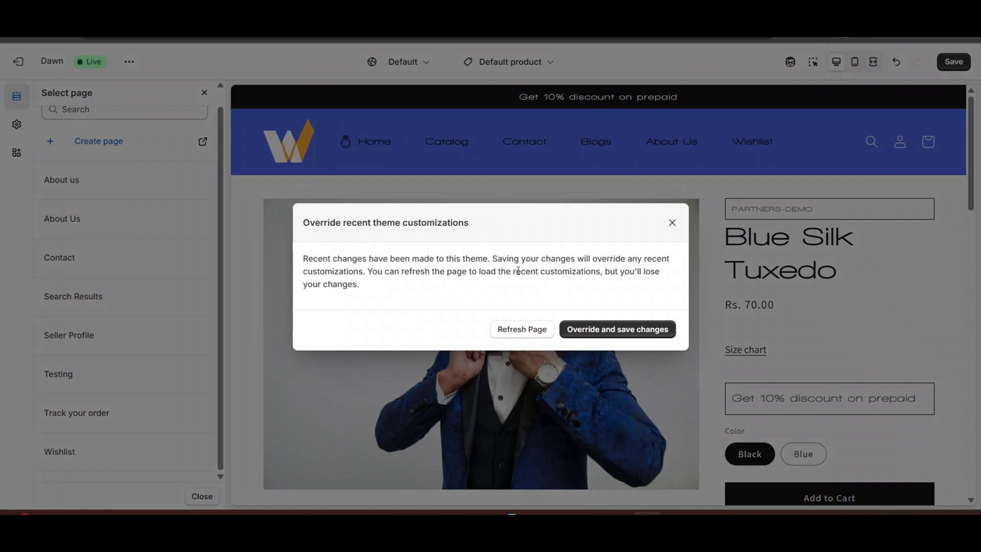
left_click(626, 330)
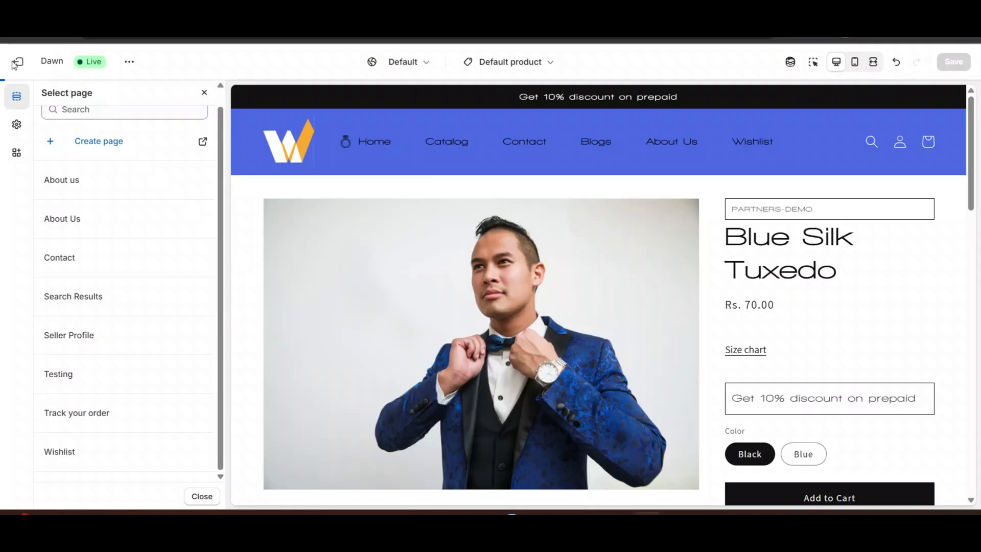
left_click(18, 61)
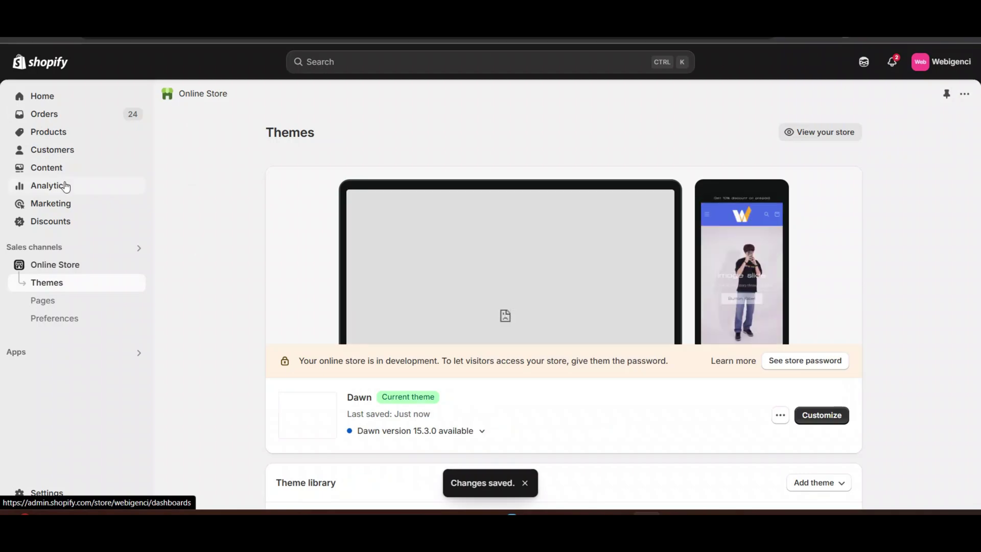
- Start a new page from the online store's Pages list
left_click(68, 302)
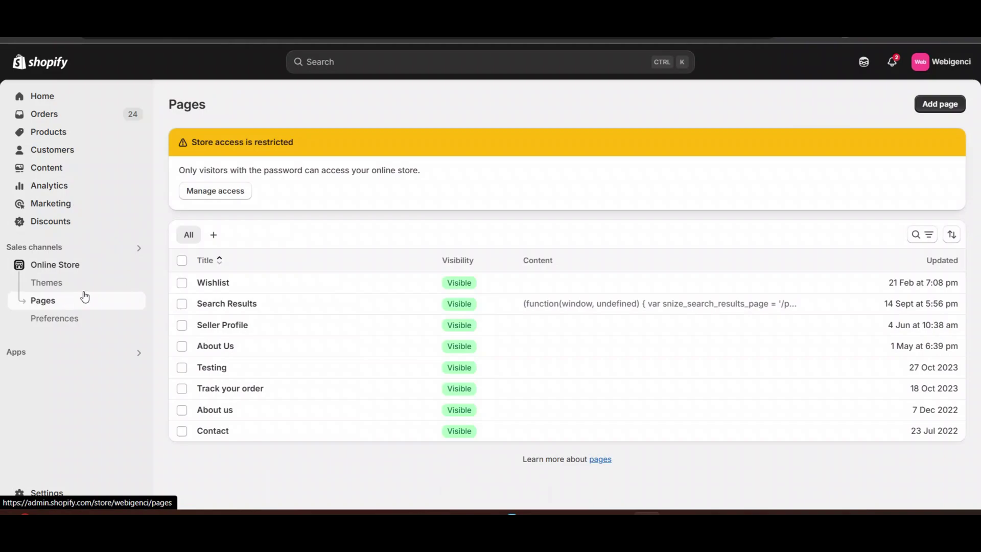
left_click(950, 103)
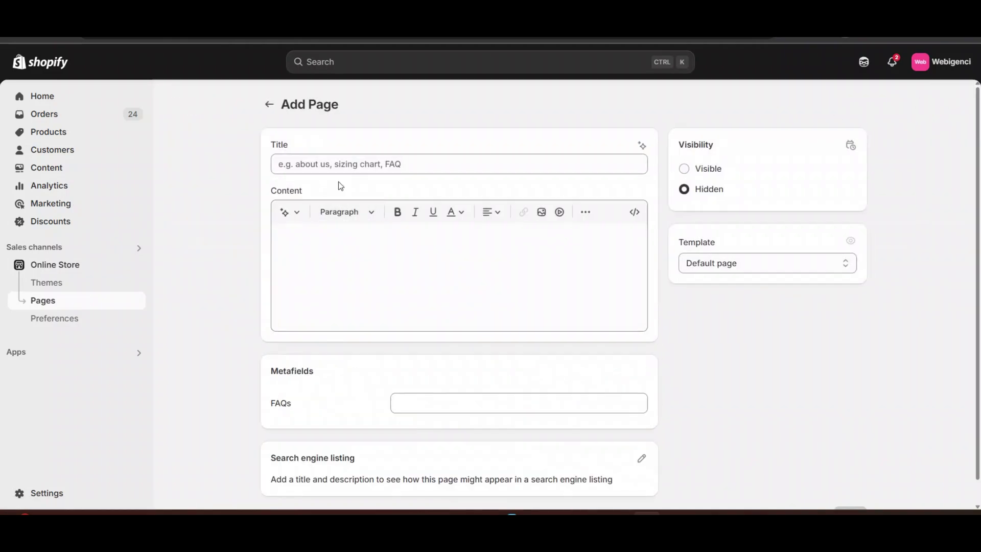
- Title the page 'Size chart' and insert a table into its content
left_click(339, 166)
type("Size chart")
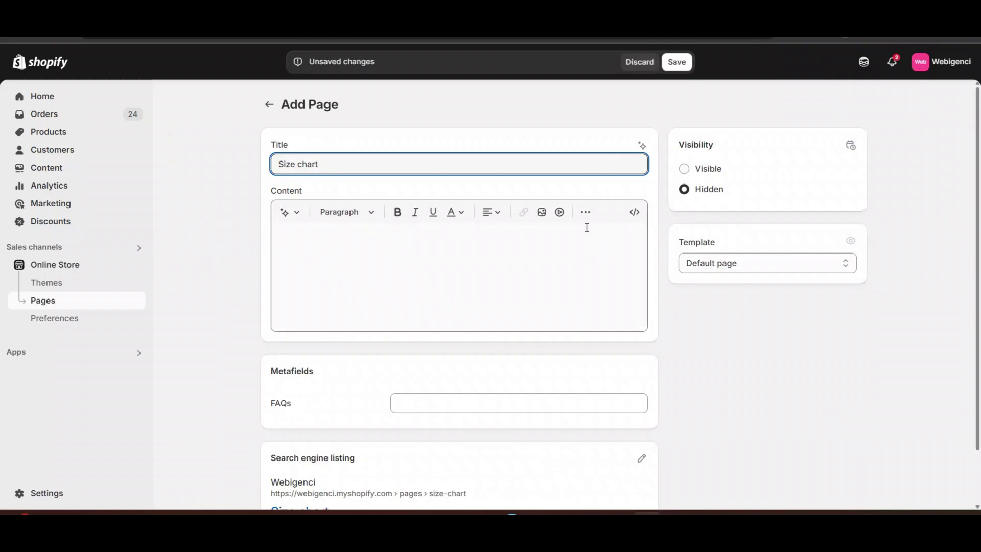
left_click(586, 224)
left_click(586, 214)
left_click(608, 235)
left_click(603, 261)
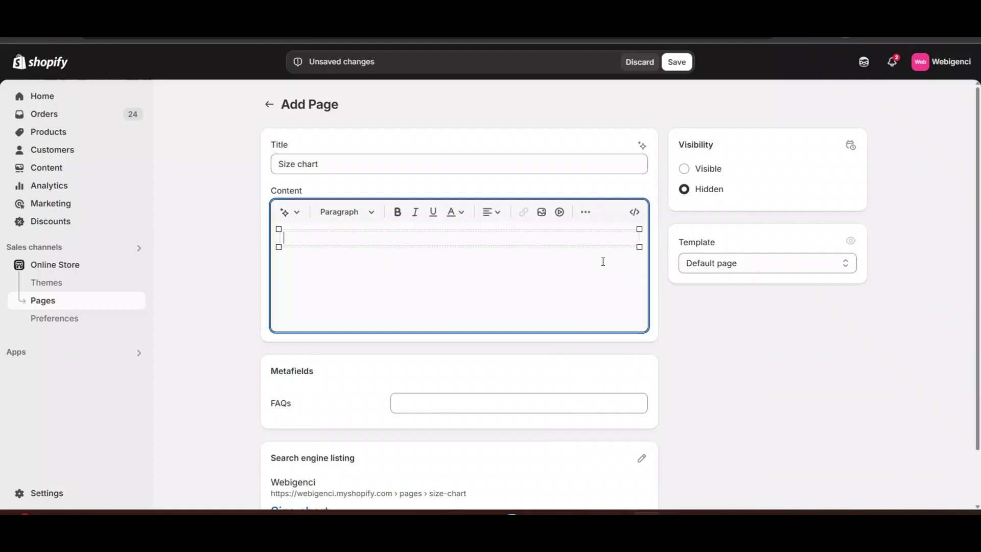
- Expand the table to three columns and add a second row below
left_click(586, 214)
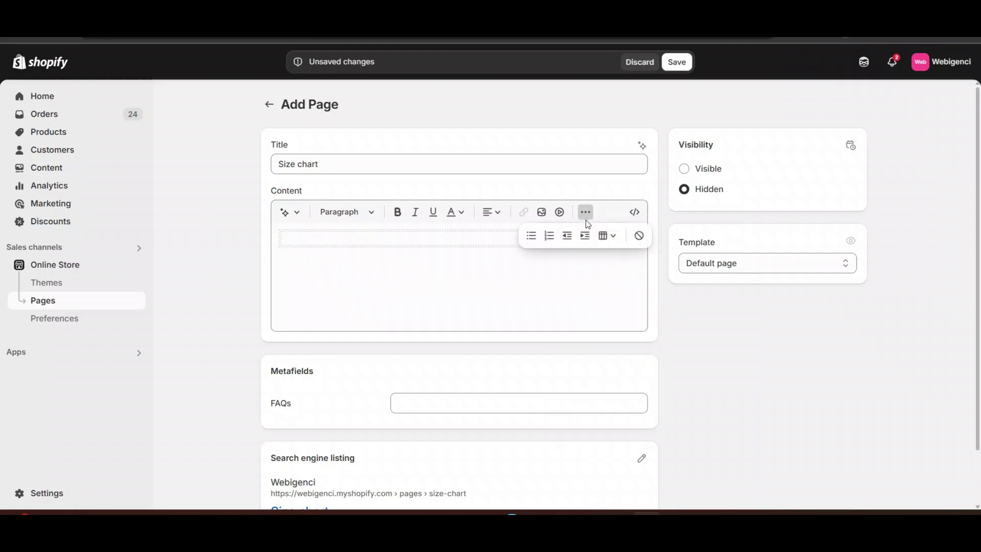
left_click(607, 239)
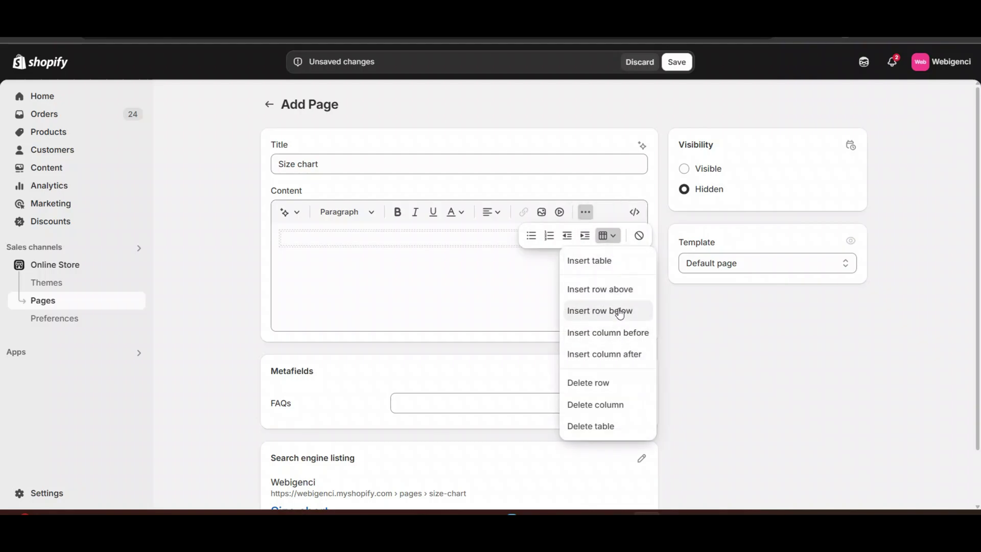
left_click(619, 327)
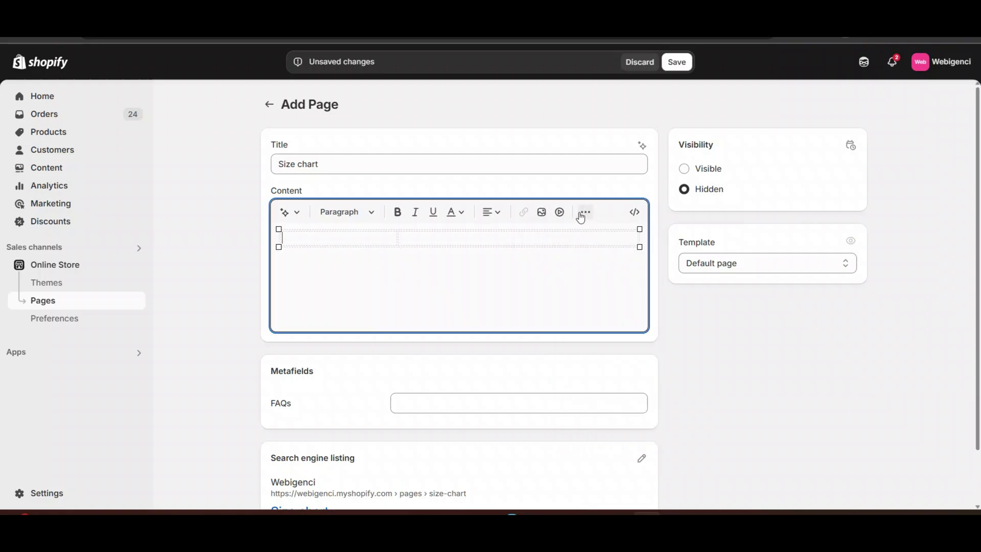
left_click(585, 212)
left_click(606, 237)
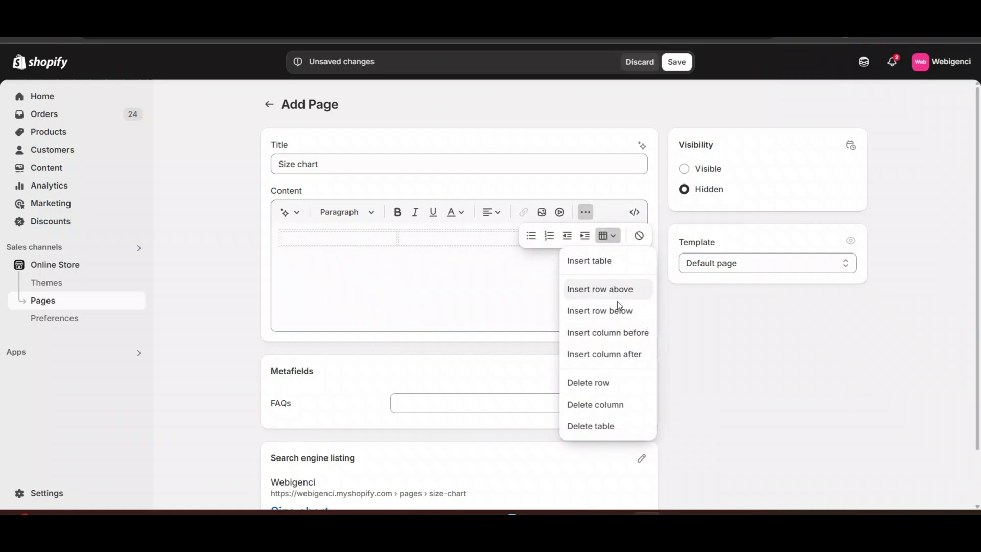
left_click(617, 354)
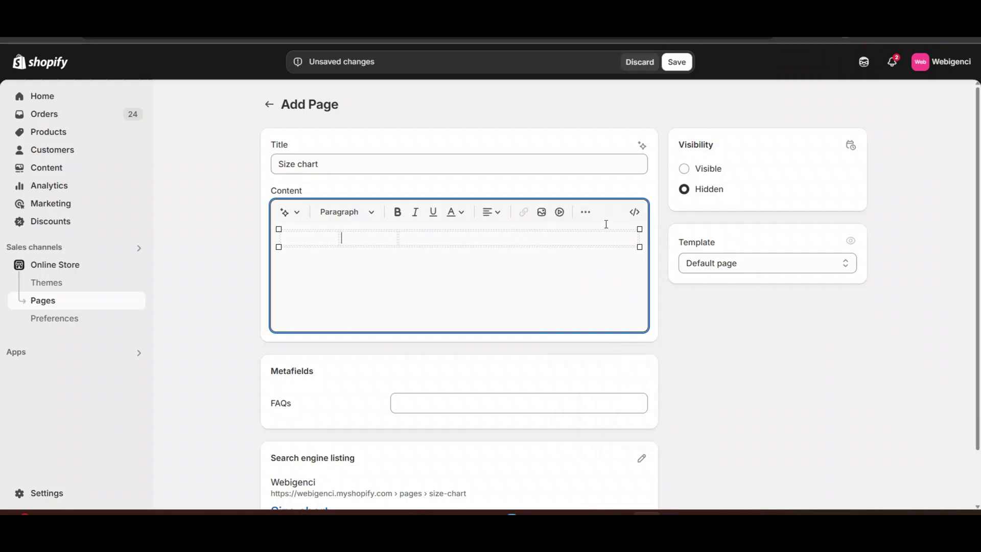
left_click(587, 214)
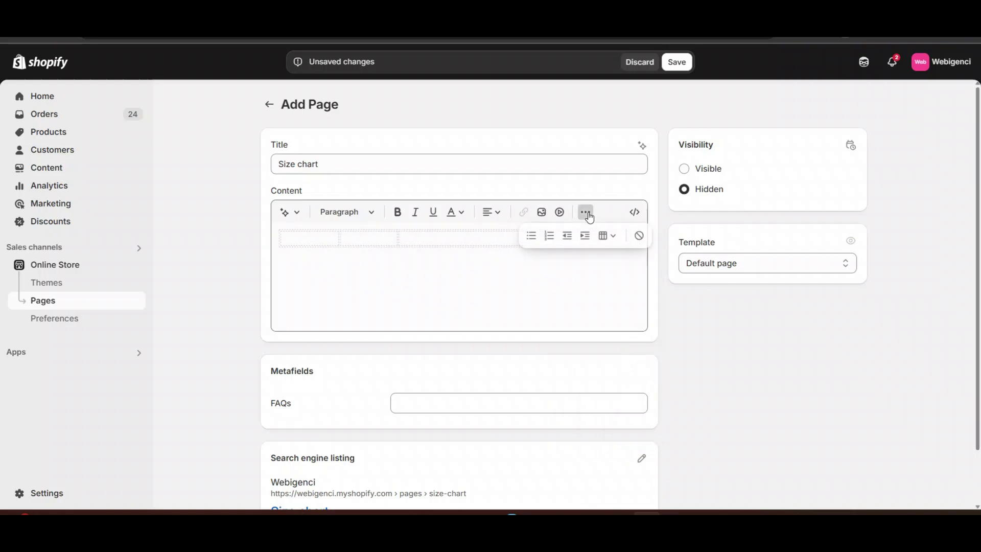
left_click(607, 236)
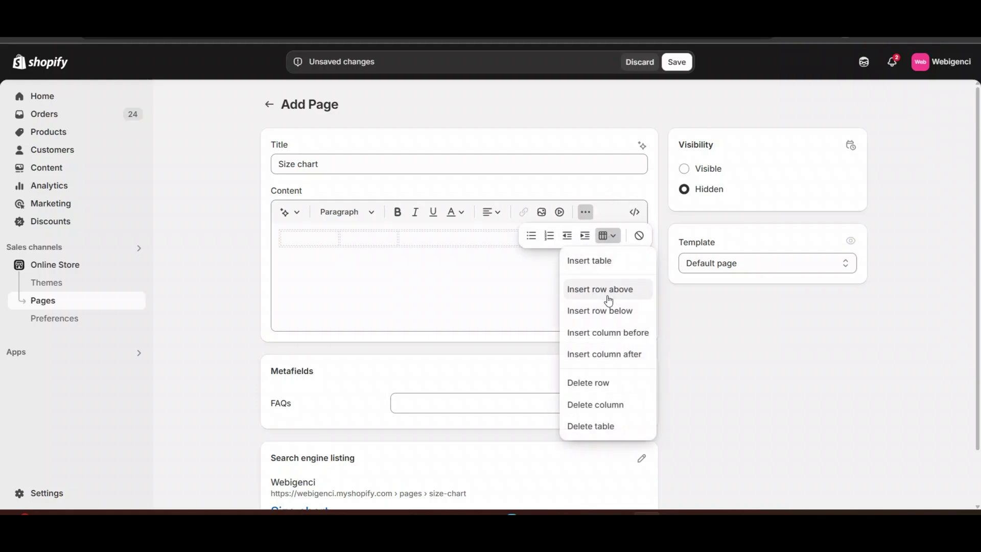
left_click(606, 310)
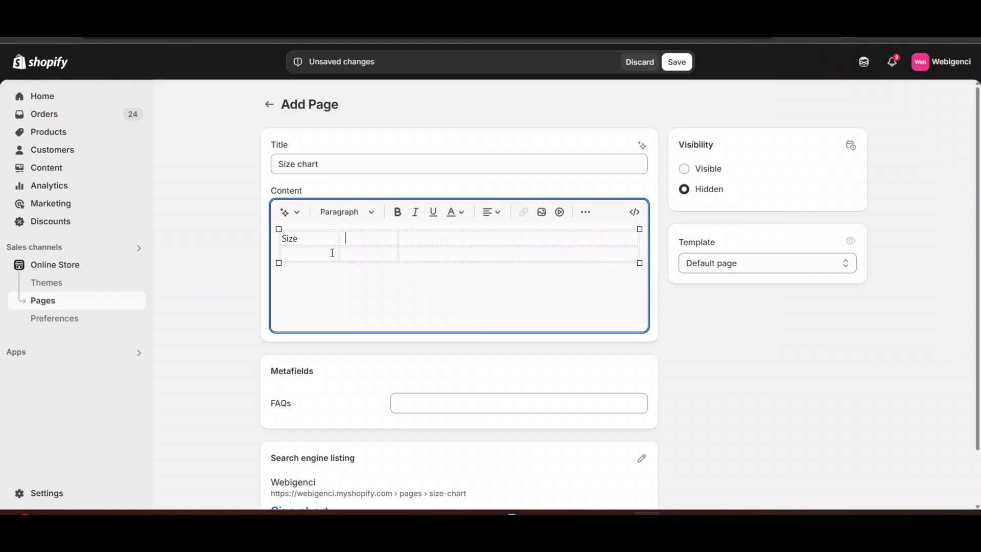
- Move to the next table cell and save the hidden Size chart page
key("Tab")
left_click(687, 60)
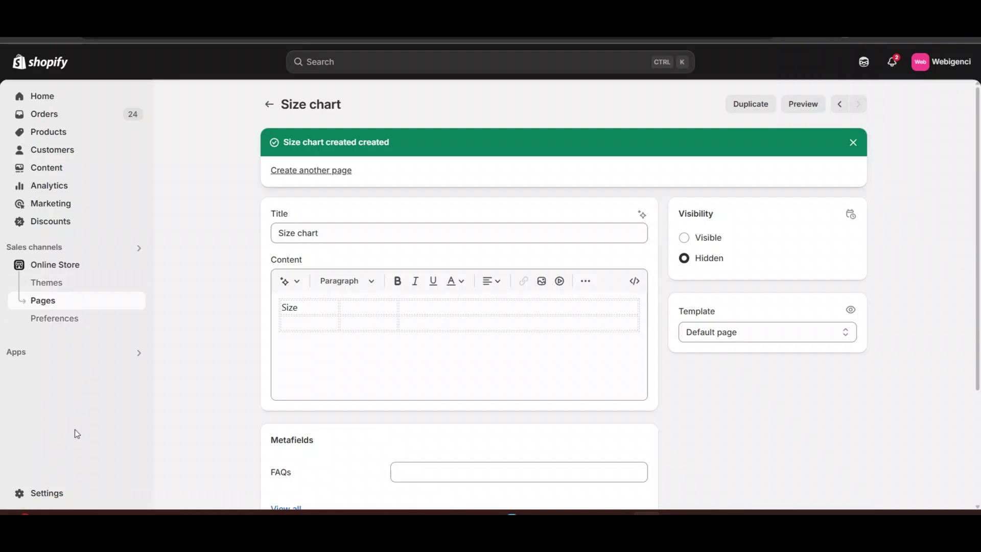
- Go to Settings > Custom data > Products and start a new metafield definition
left_click(54, 490)
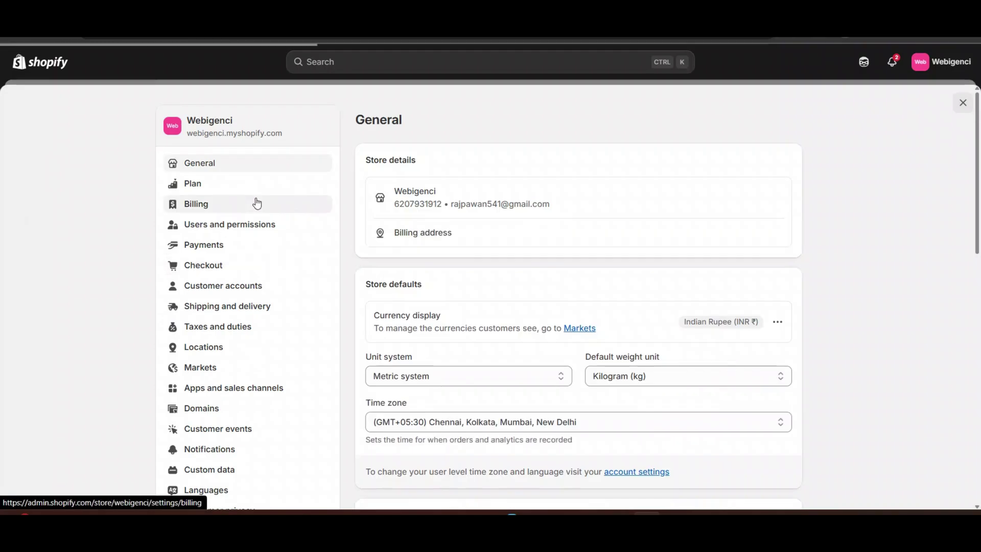
scroll(223, 323, "down", 8)
scroll(223, 323, "up", 1)
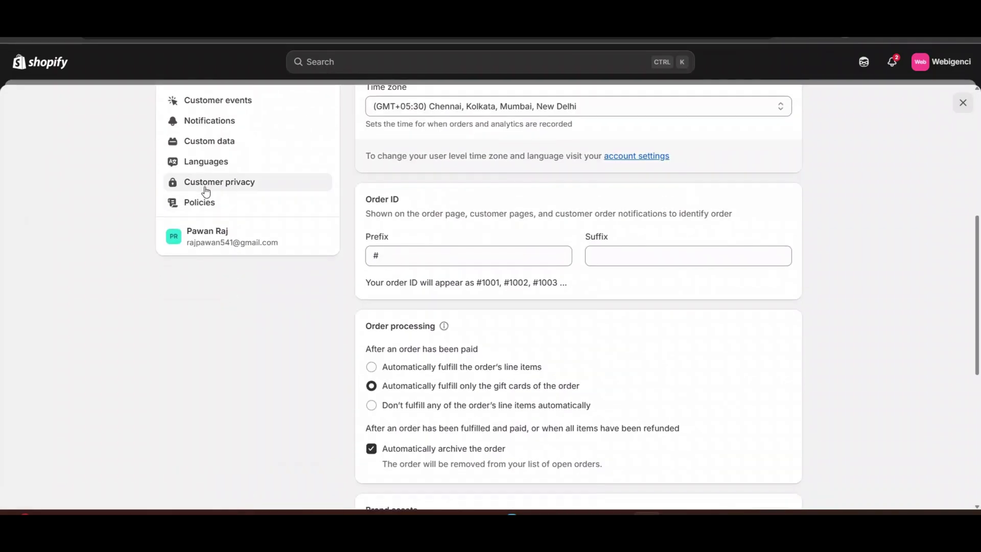
left_click(221, 142)
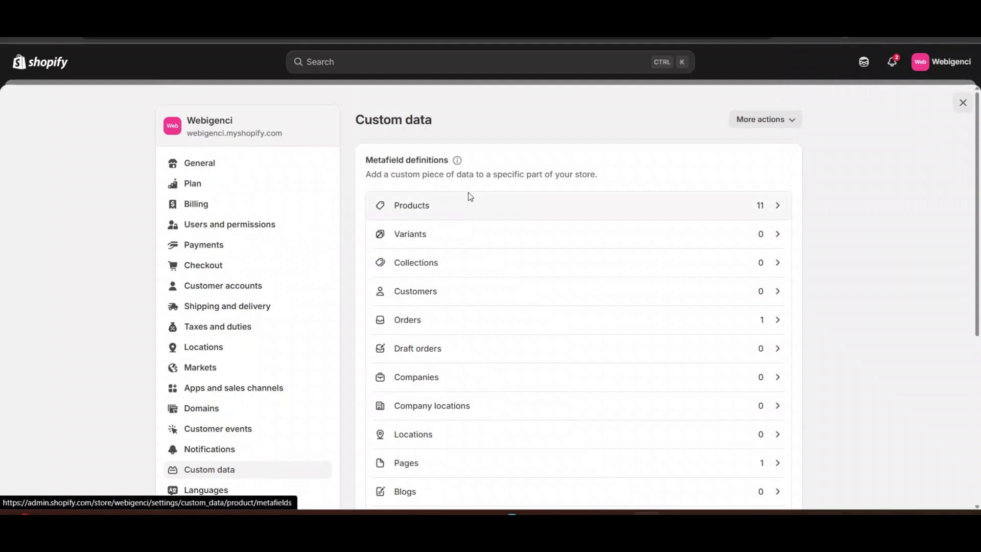
left_click(469, 199)
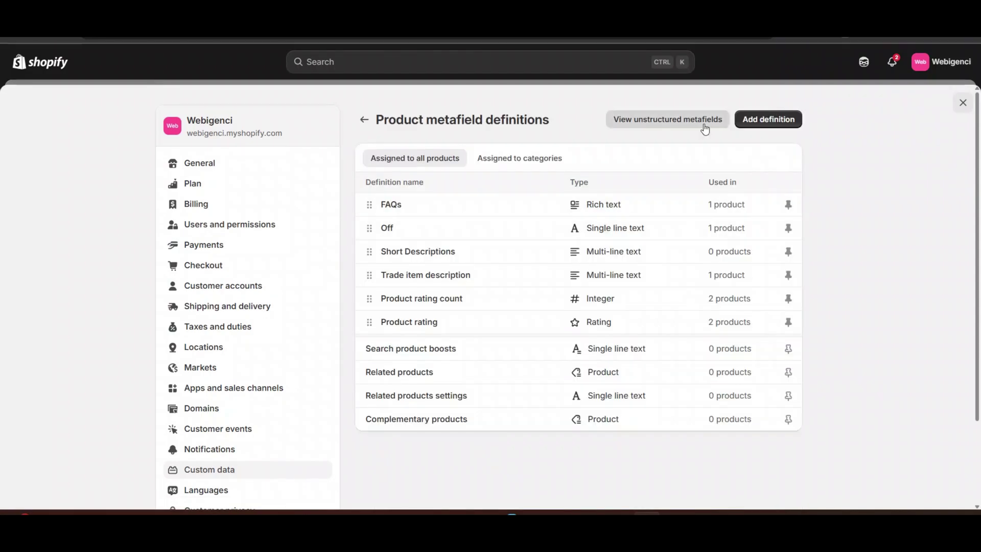
left_click(765, 118)
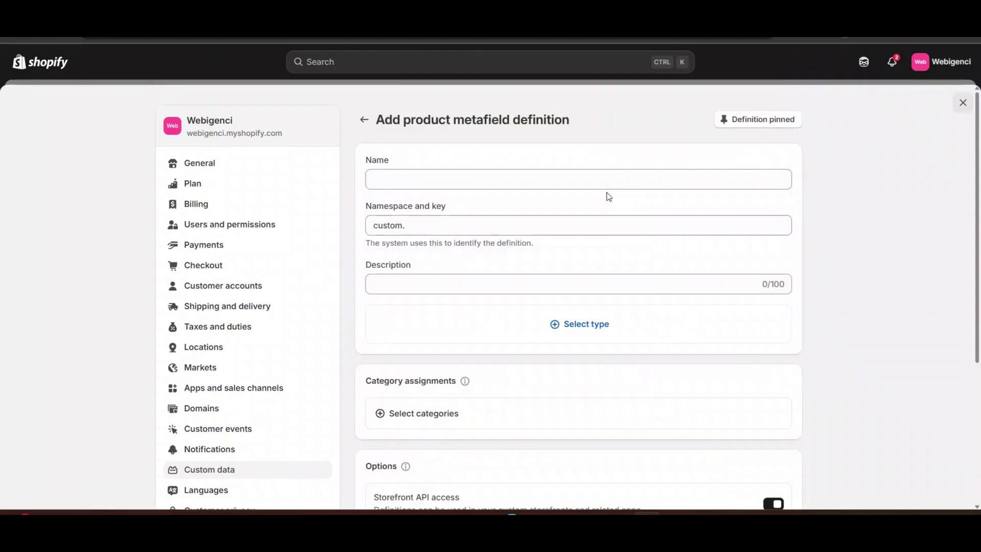
- Name the definition Size (custom.size) and set its type to Page
left_click(499, 178)
type("Size")
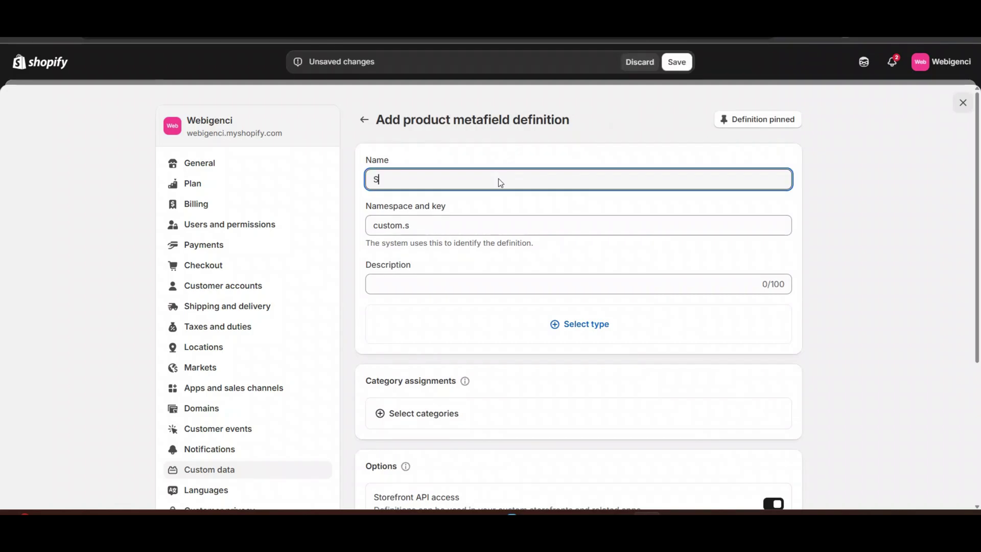
left_click(465, 218)
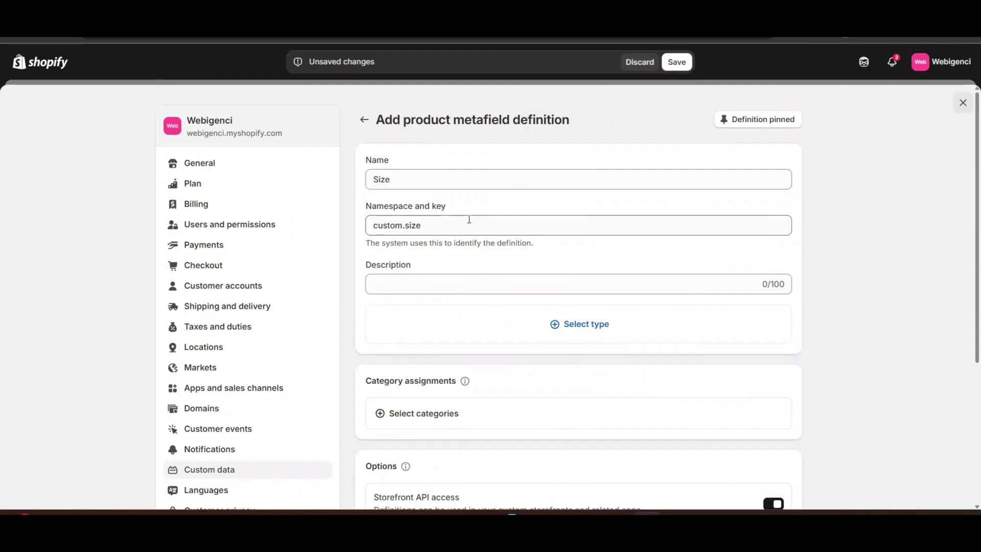
left_click(555, 320)
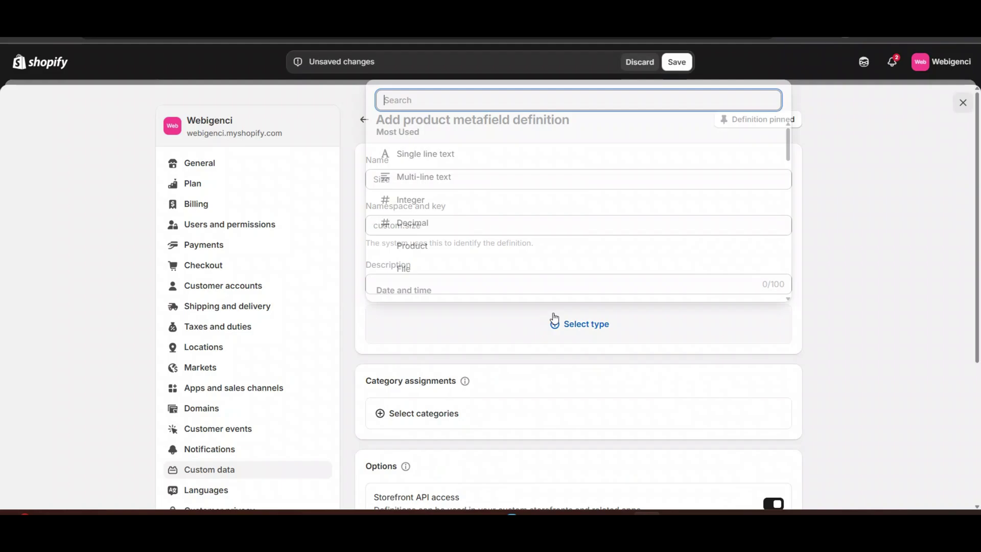
scroll(486, 210, "down", 3)
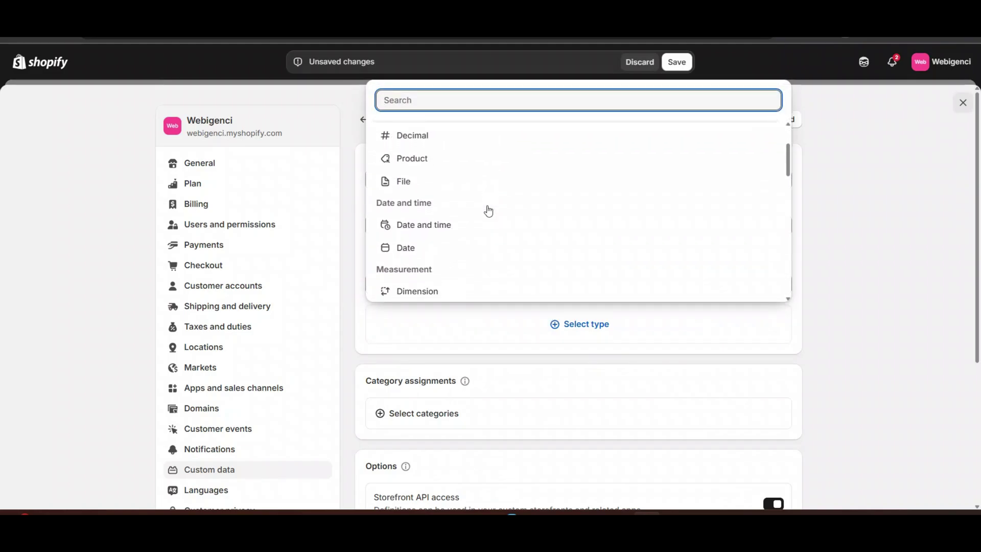
scroll(473, 248, "down", 5)
scroll(459, 248, "down", 4)
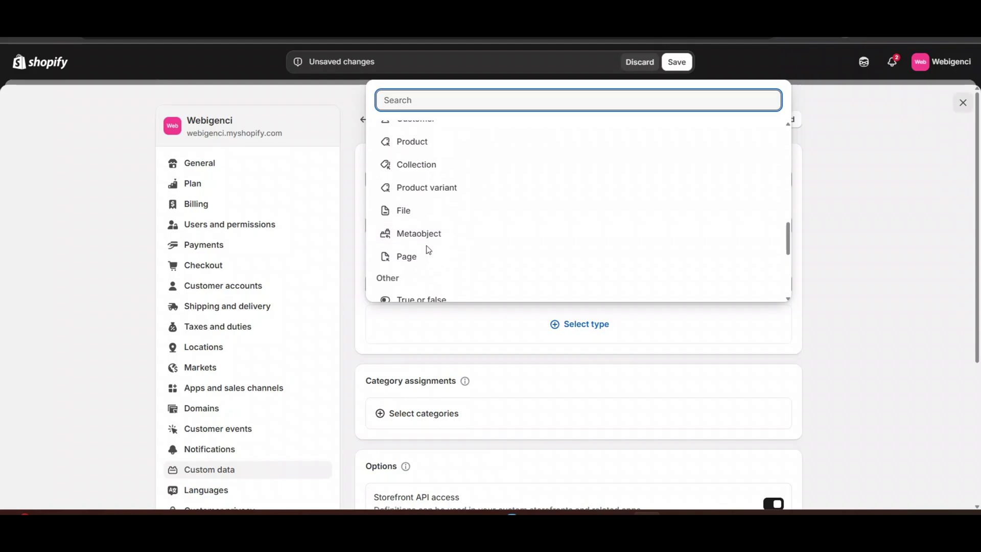
left_click(427, 256)
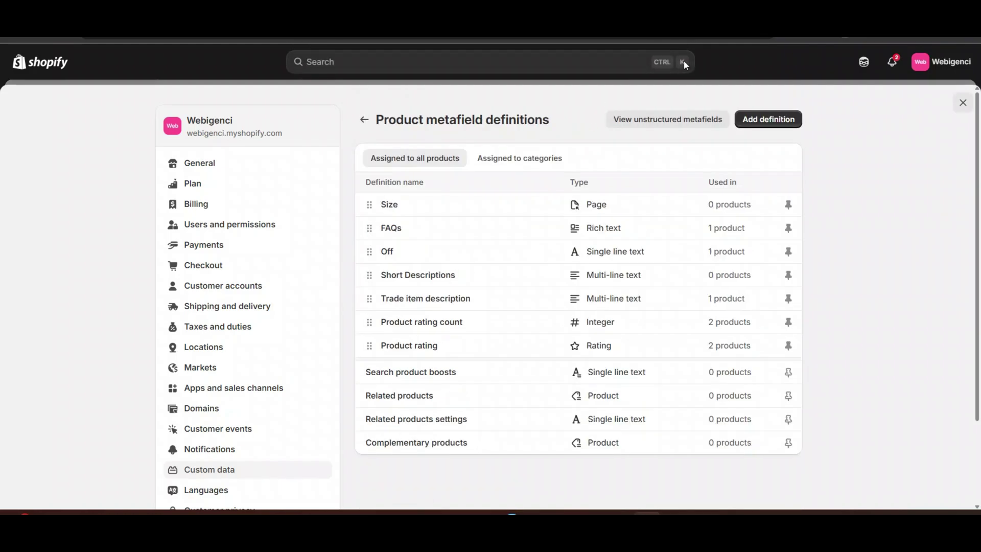
- Close Settings and open the LED High Tops product from the Products list
left_click(962, 104)
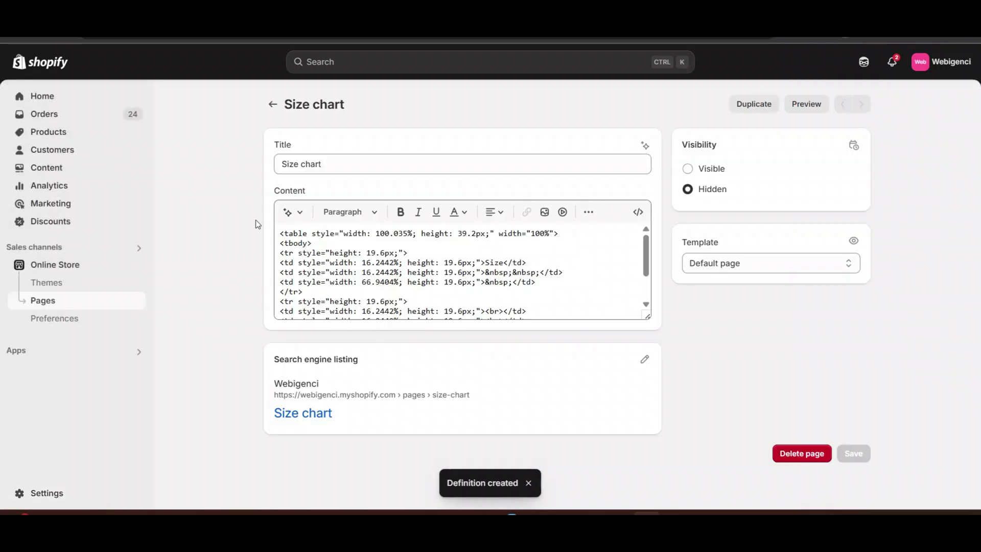
left_click(51, 139)
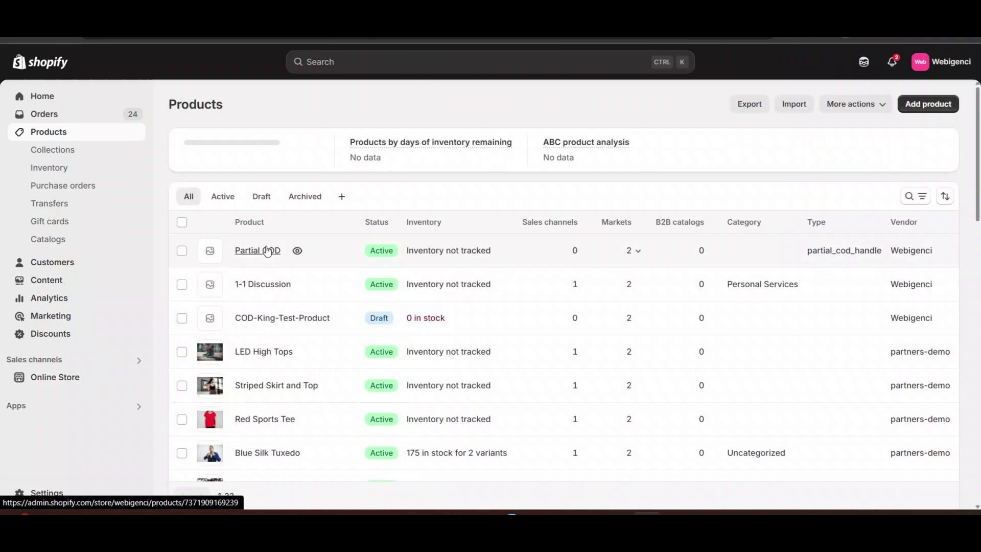
left_click(264, 352)
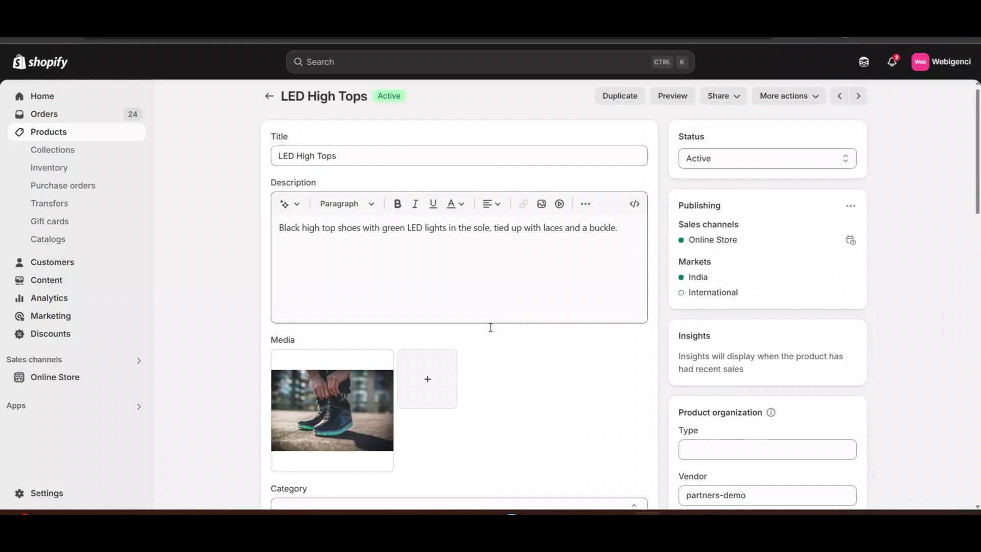
- Point LED High Tops' Size metafield to the Size chart page and save the product
scroll(490, 327, "down", 15)
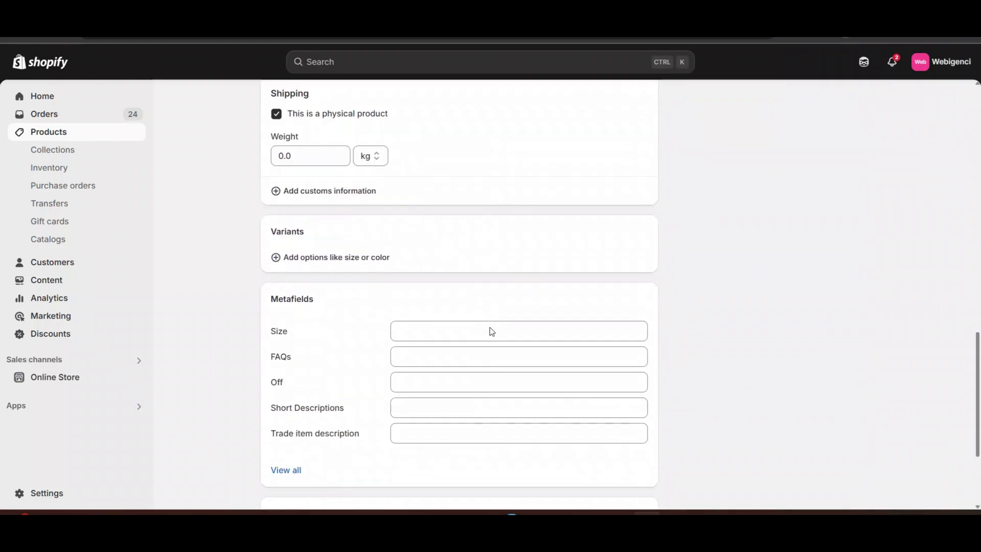
scroll(491, 332, "down", 1)
left_click(399, 313)
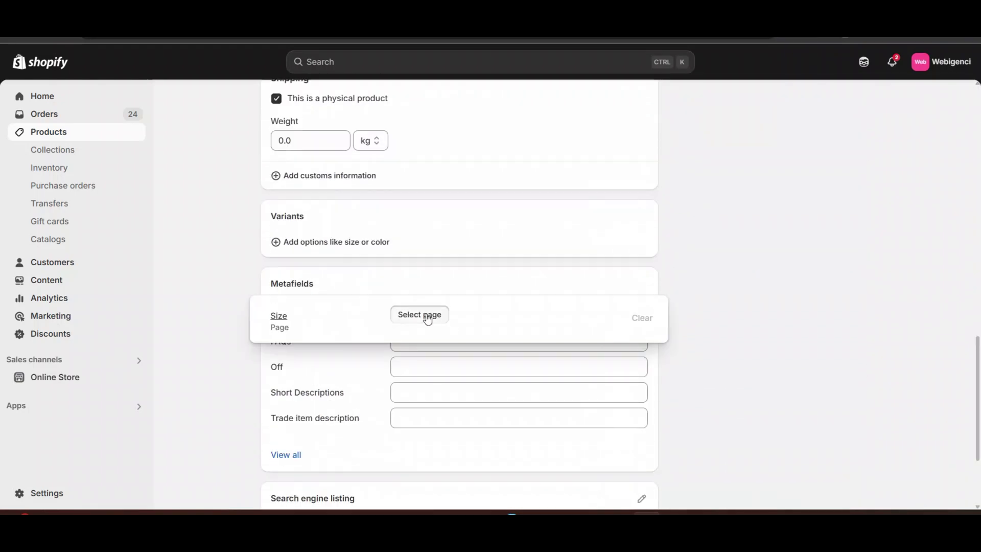
left_click(428, 318)
left_click(438, 127)
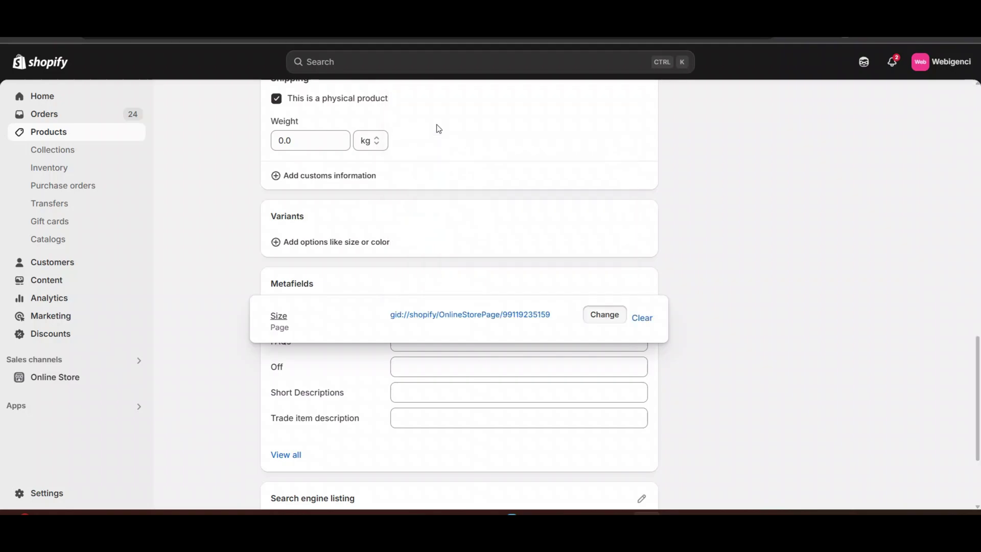
left_click(676, 62)
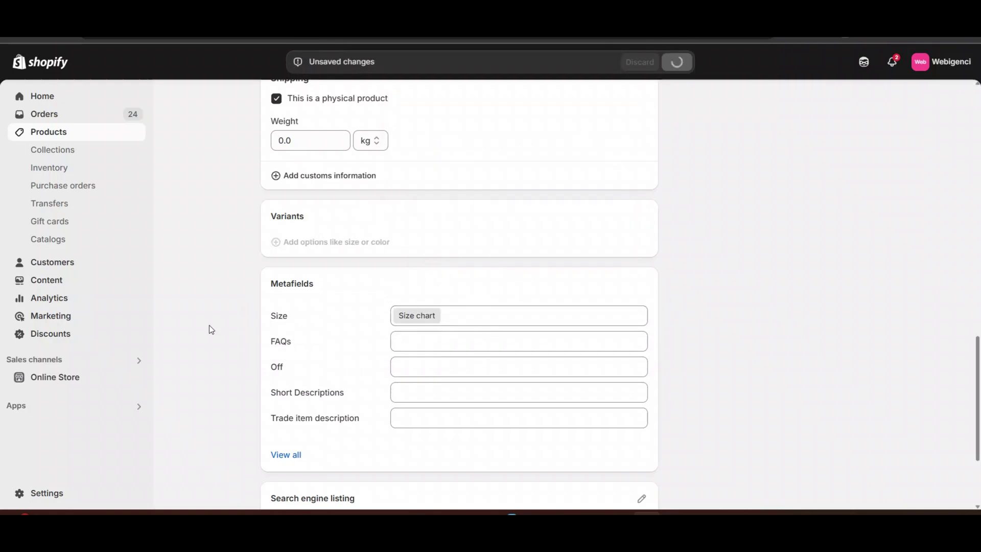
left_click(82, 377)
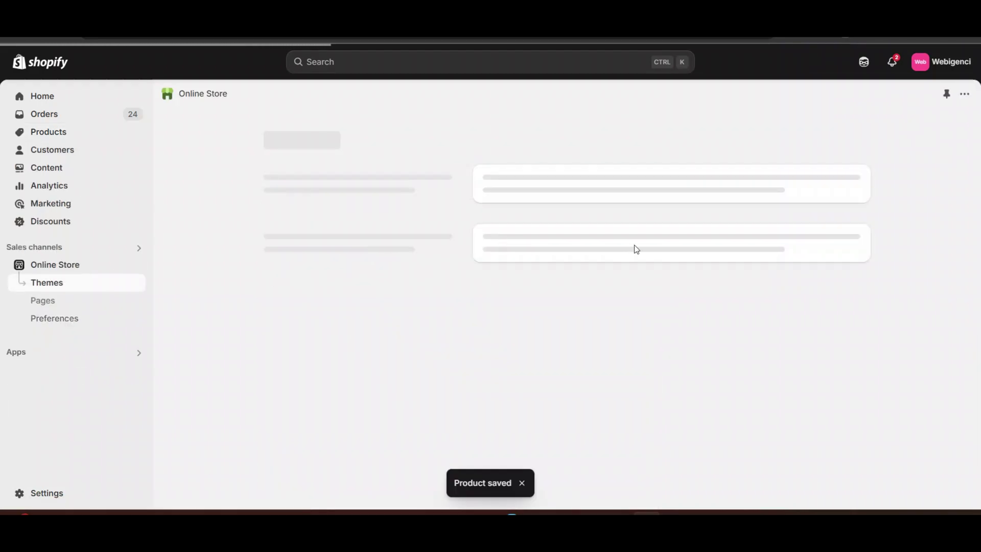
- Customize the current theme and preview the Blue Silk Tuxedo product page
left_click(817, 418)
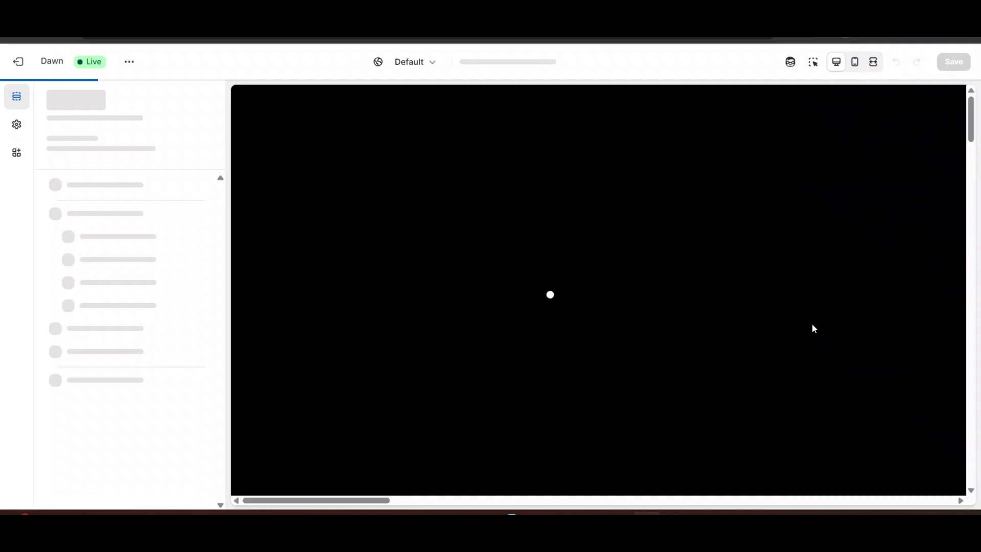
scroll(577, 335, "down", 20)
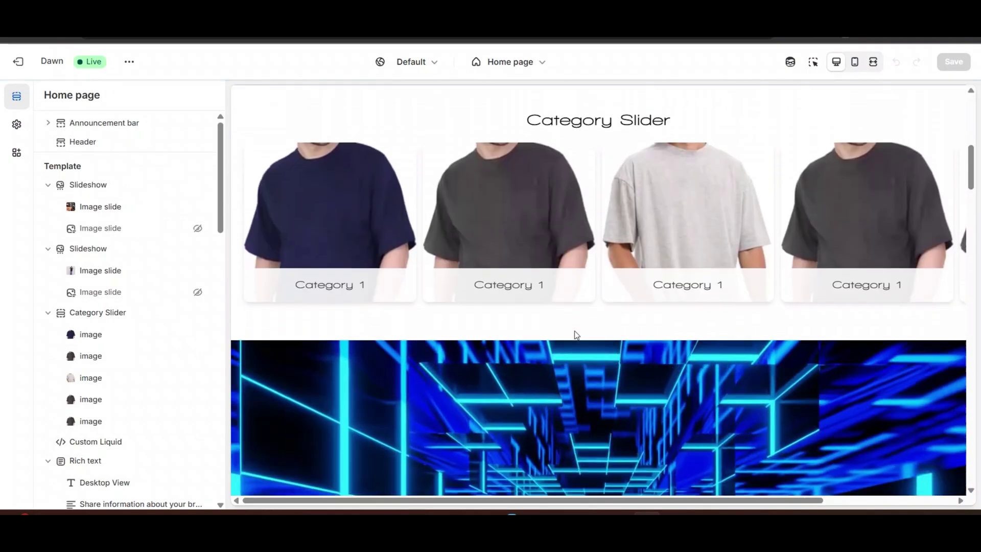
scroll(576, 331, "down", 10)
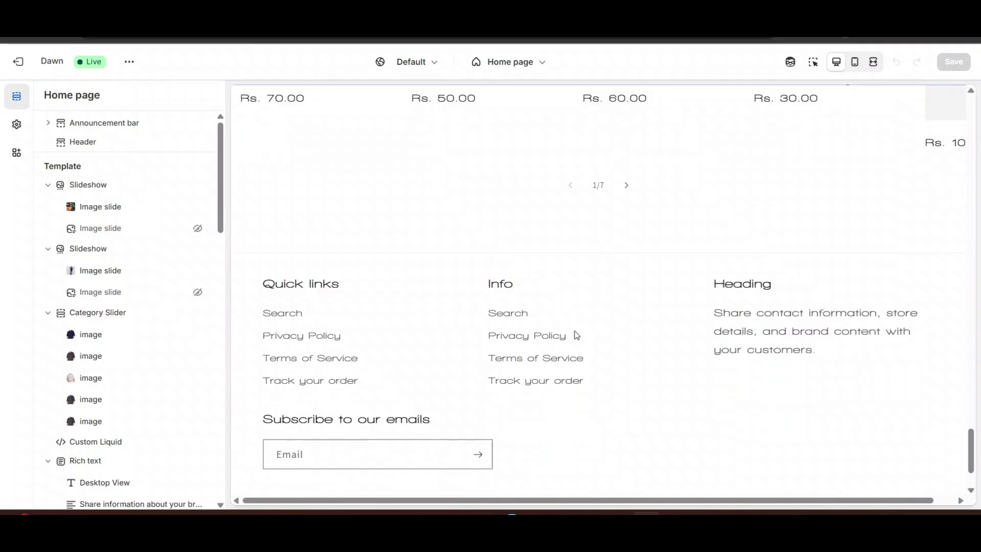
scroll(574, 332, "up", 6)
left_click(349, 304)
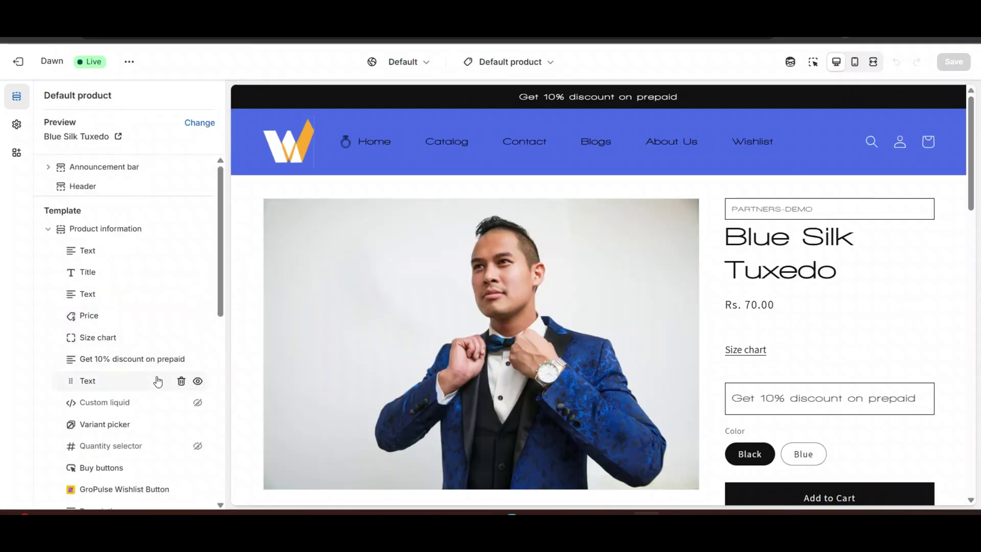
- Delete the old Size chart block and add a Pop-up block below the price
left_click(181, 339)
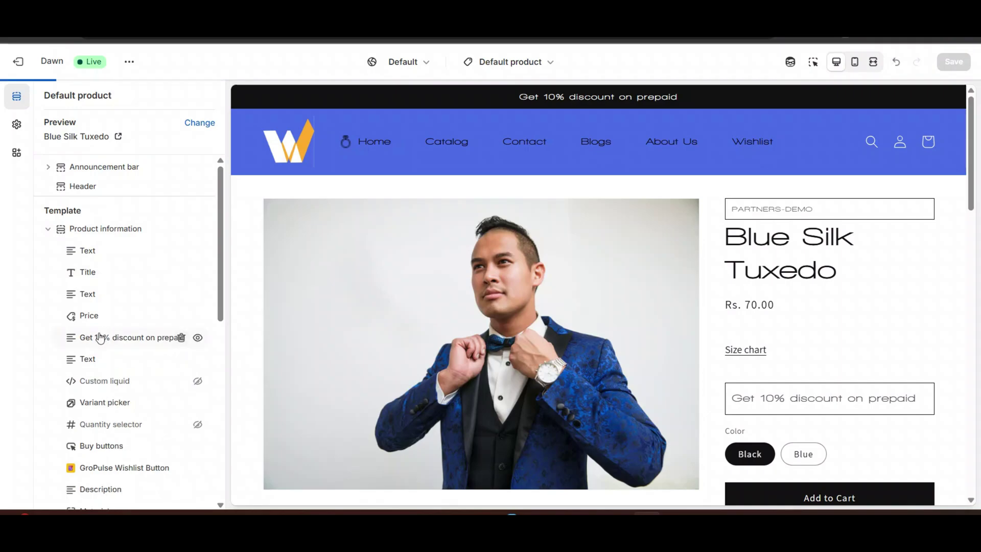
left_click(135, 327)
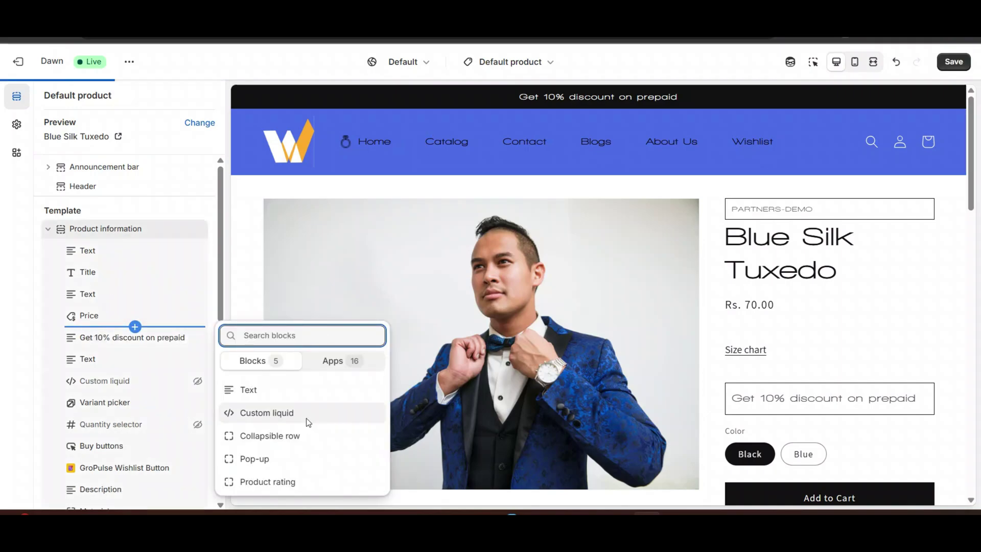
left_click(280, 462)
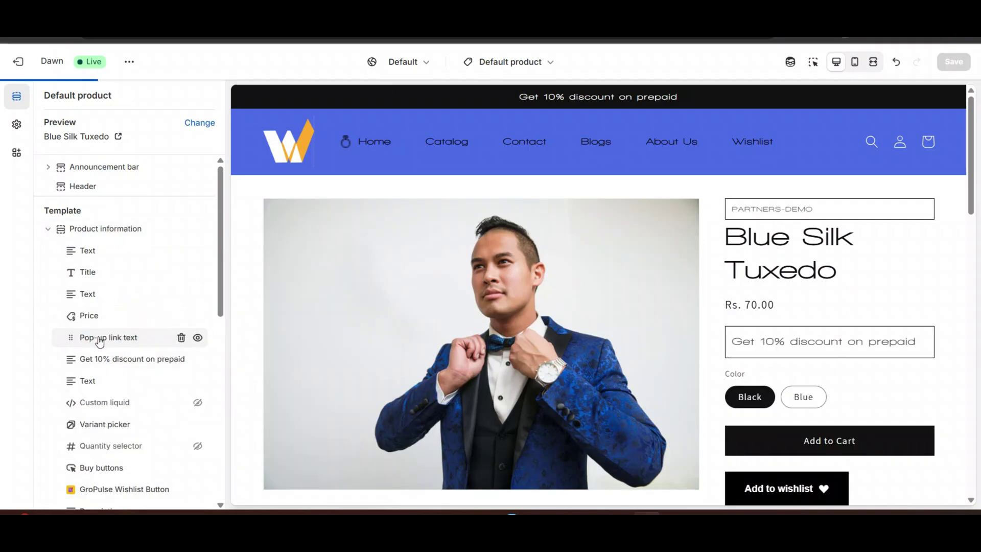
left_click(101, 338)
- Clear the pop-up's default label and link its page to the product's Size metafield
triple_click(105, 159)
key("BackSpace")
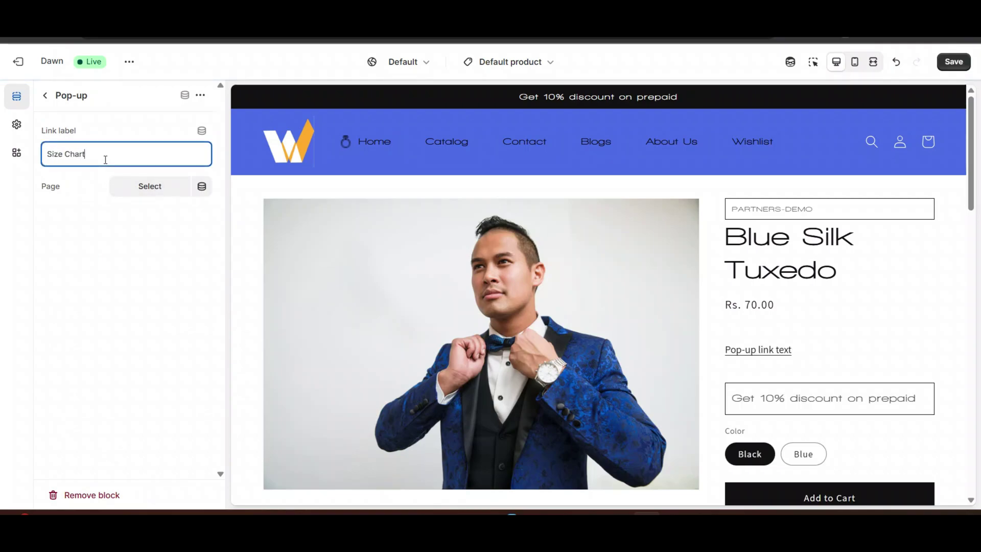
left_click(200, 186)
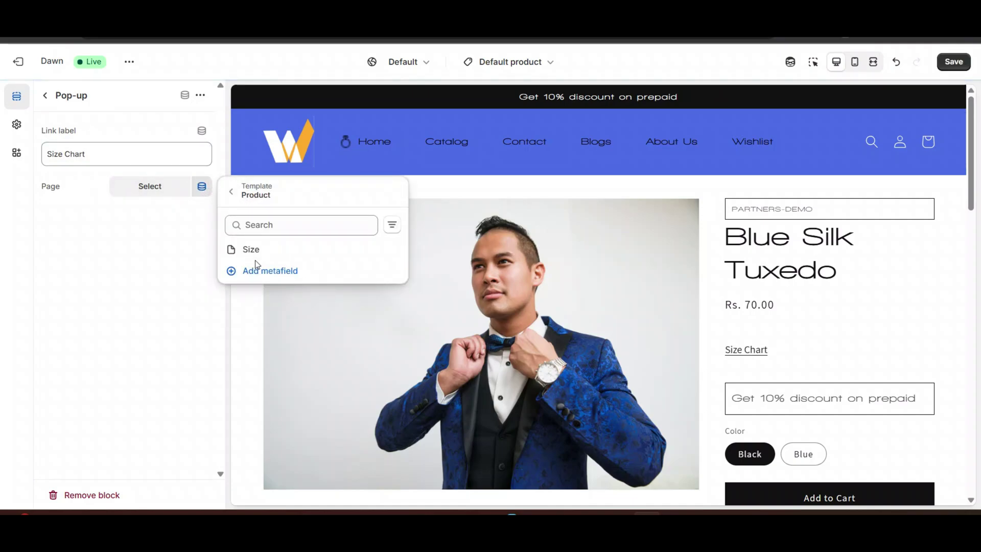
left_click(255, 251)
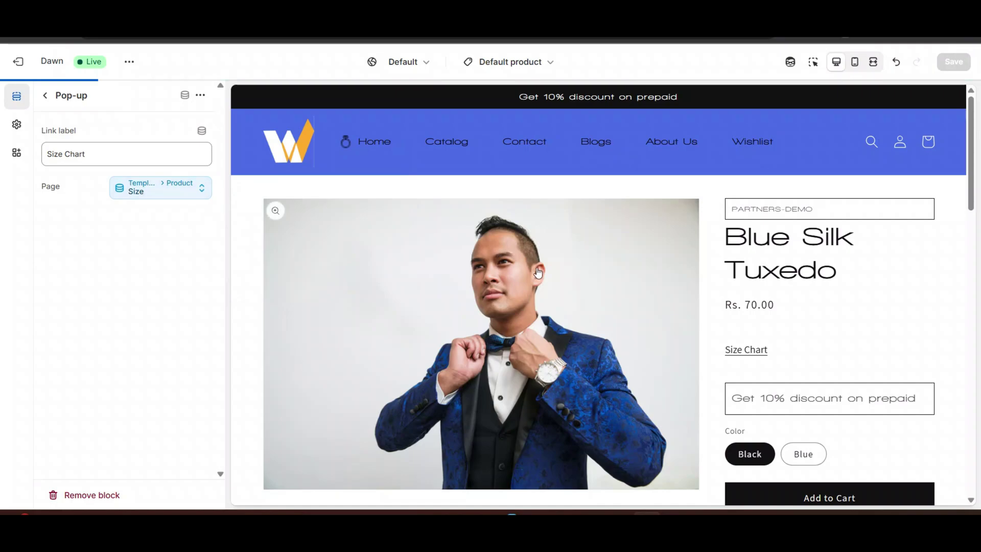
- Test the Size Chart pop-up, close it, and save the theme changes
left_click(746, 347)
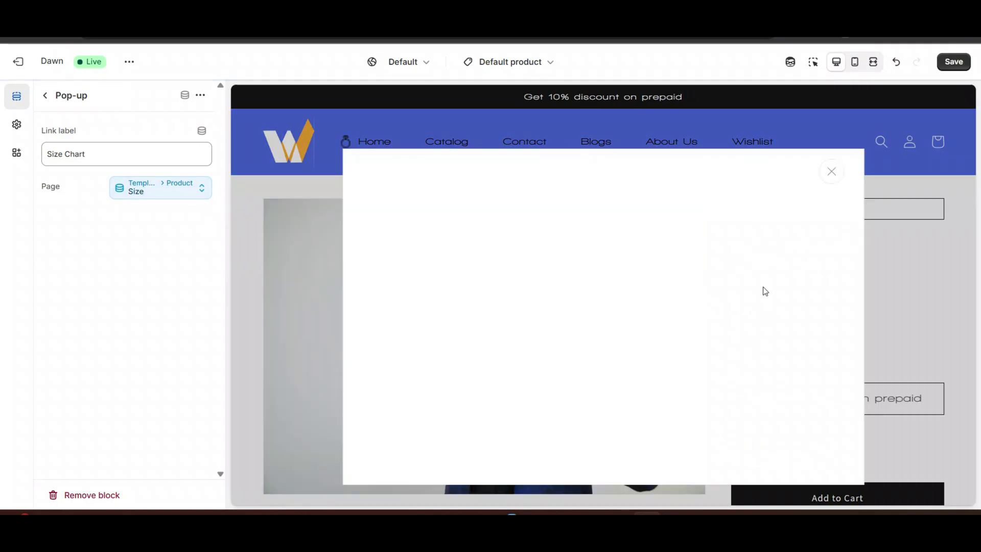
left_click(830, 173)
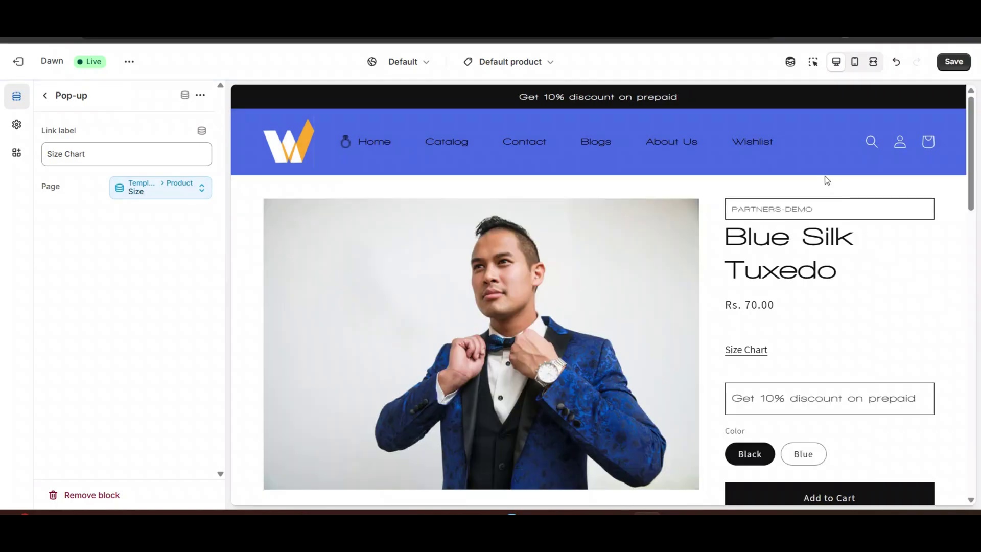
left_click(956, 65)
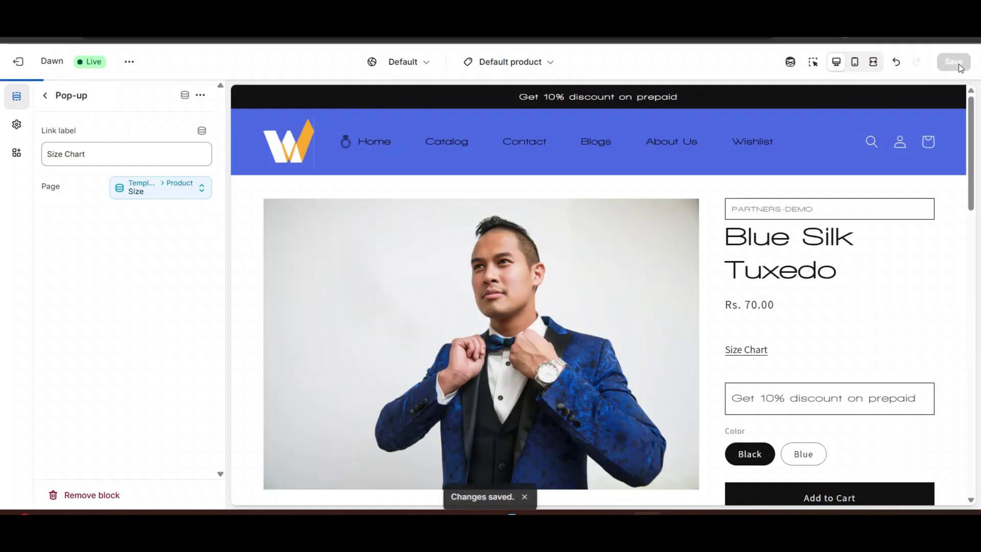
left_click(18, 62)
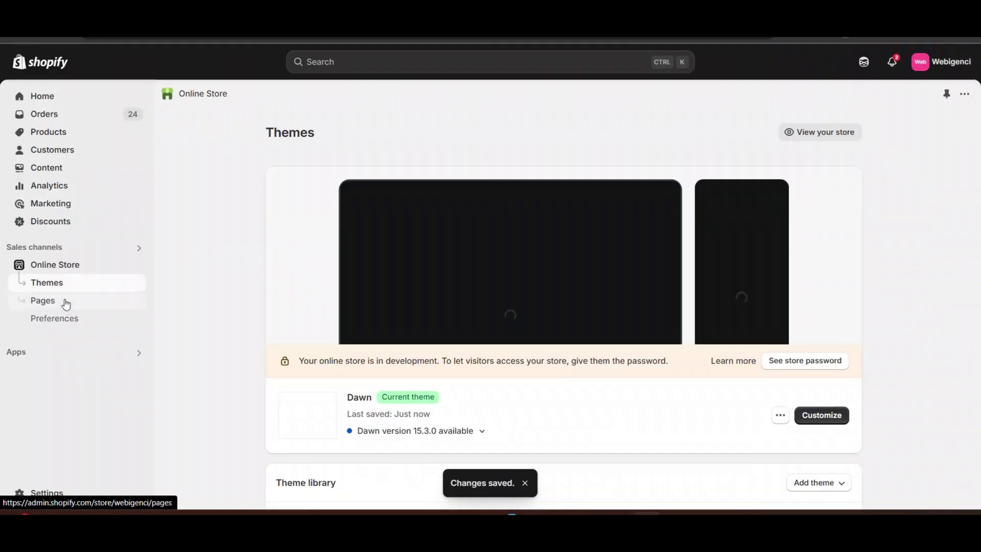
- Retitle the Size chart page to 'Size chart Tshirt' and fill in its size table
left_click(66, 303)
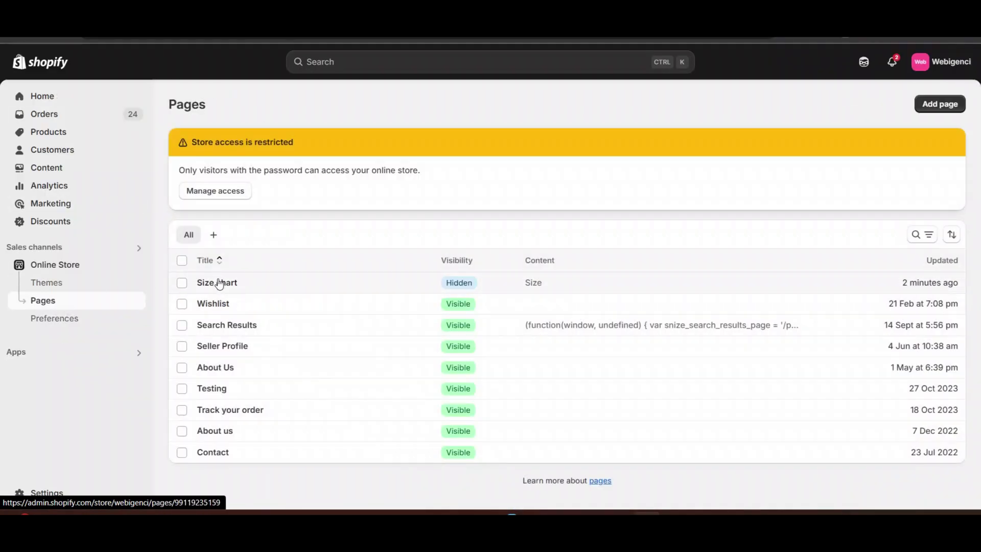
left_click(219, 284)
left_click(332, 161)
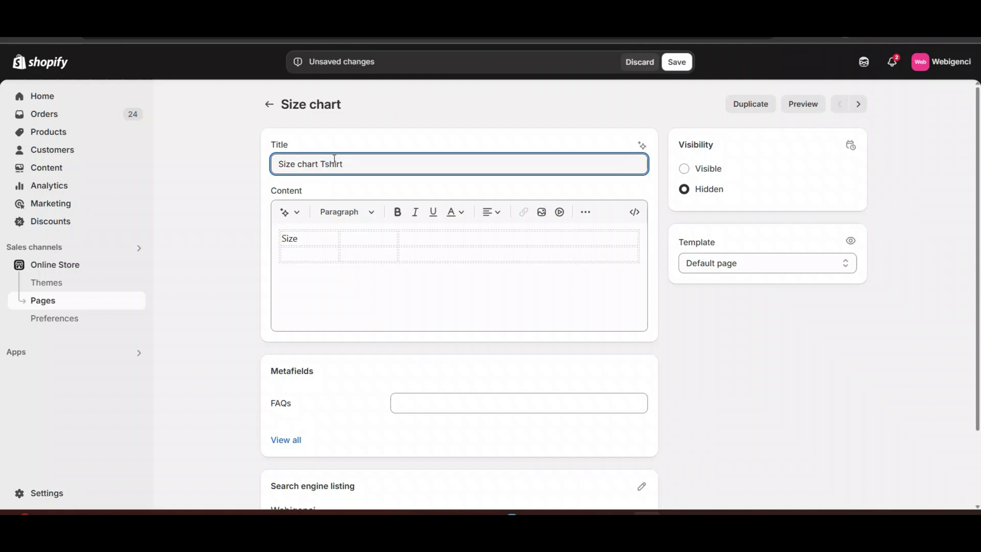
left_click(388, 256)
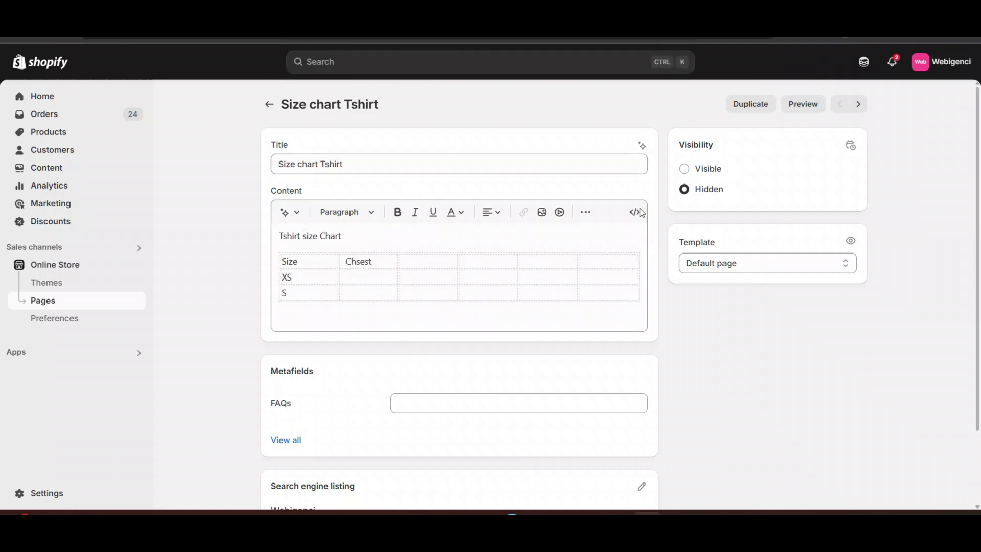
left_click(634, 212)
key("ctrl+a")
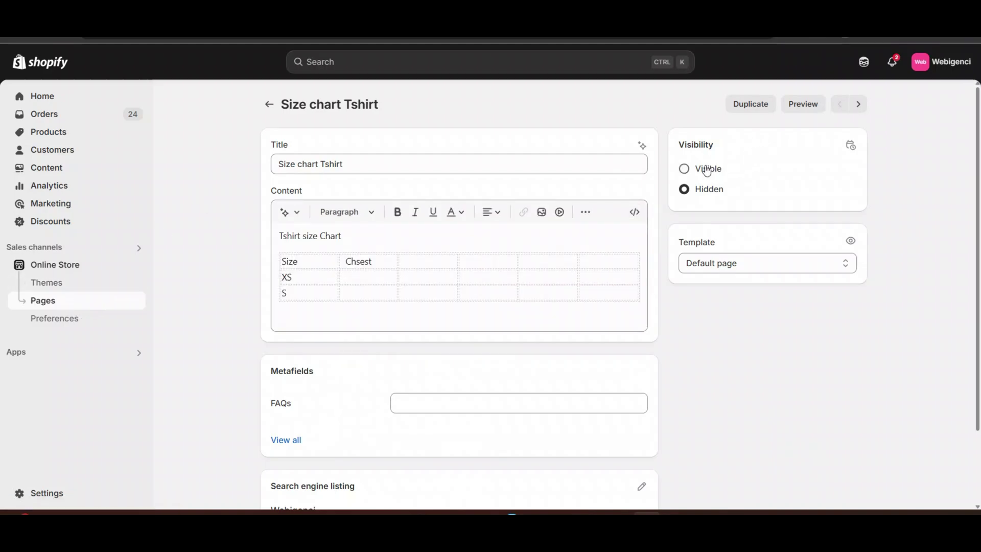
- Make the Size chart Tshirt page Visible and save it
left_click(708, 170)
left_click(673, 68)
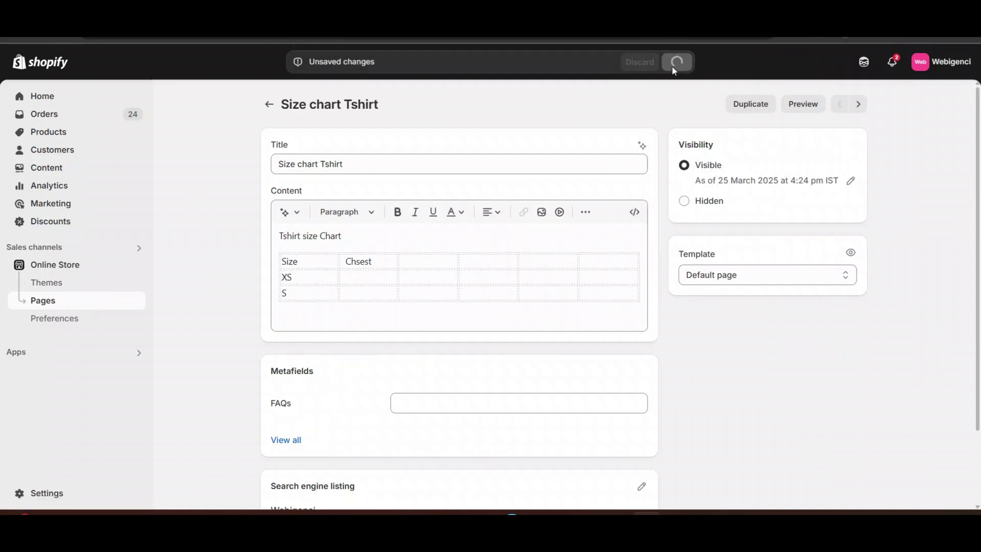
left_click(269, 104)
left_click(48, 131)
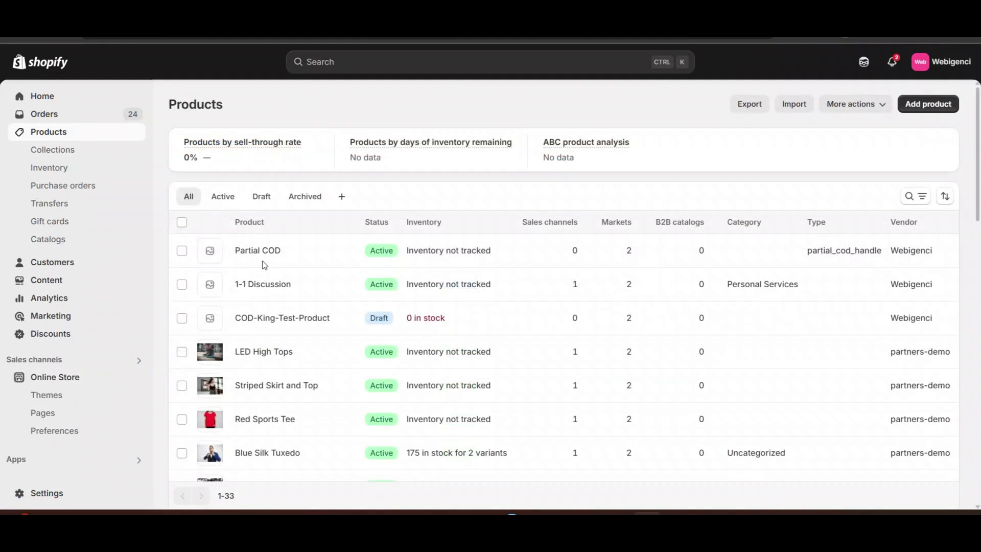
- Preview LED High Tops in the store and open its Size Chart pop-up
scroll(312, 325, "down", 1)
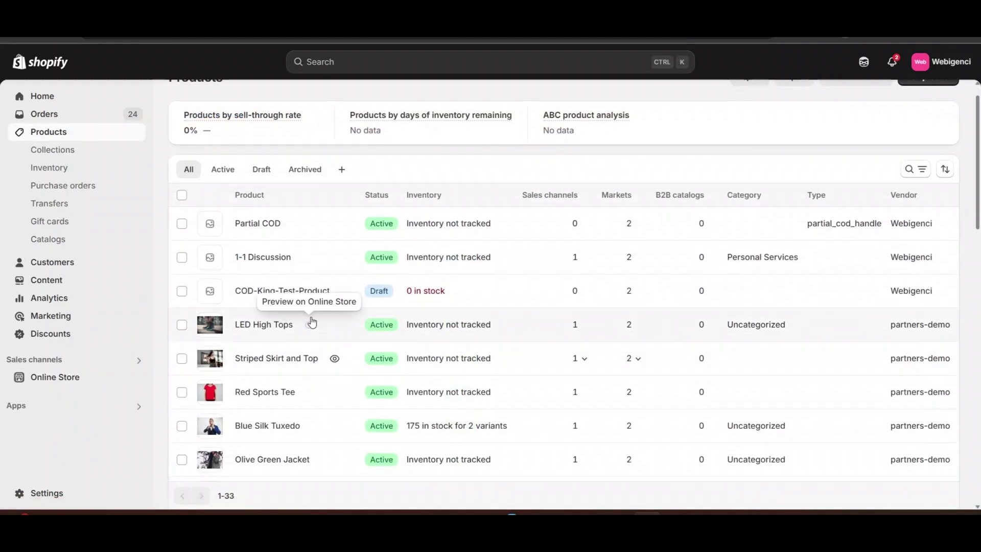
left_click(312, 325)
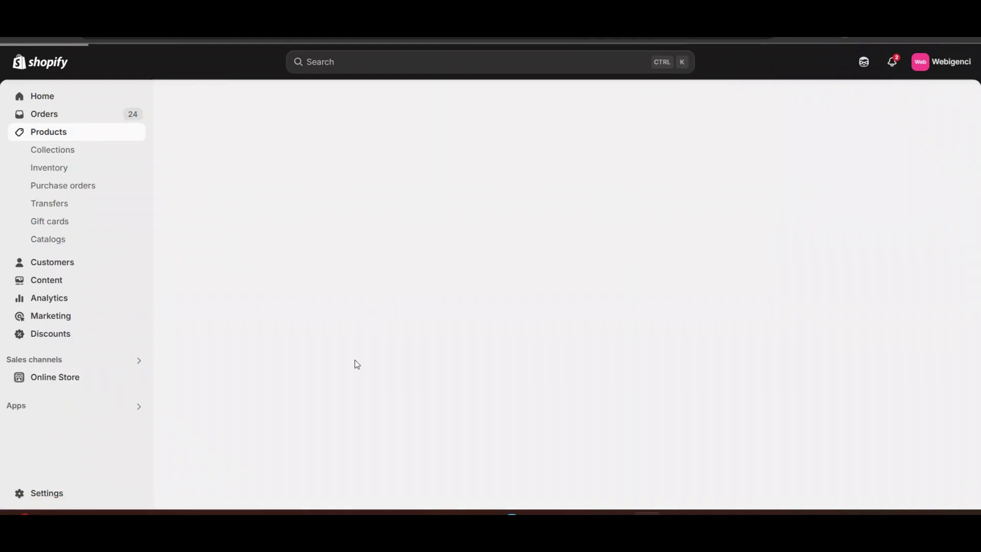
scroll(356, 363, "down", 10)
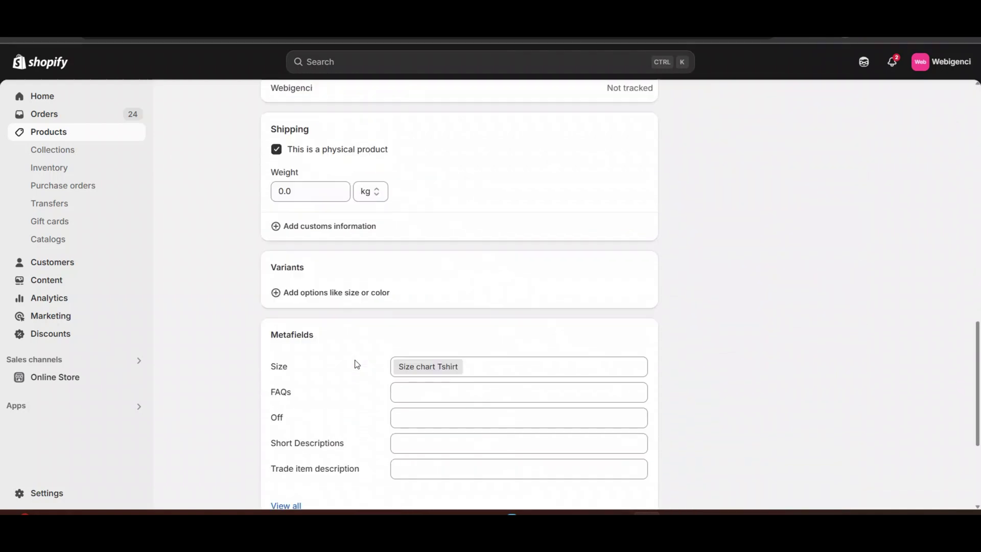
left_click(676, 103)
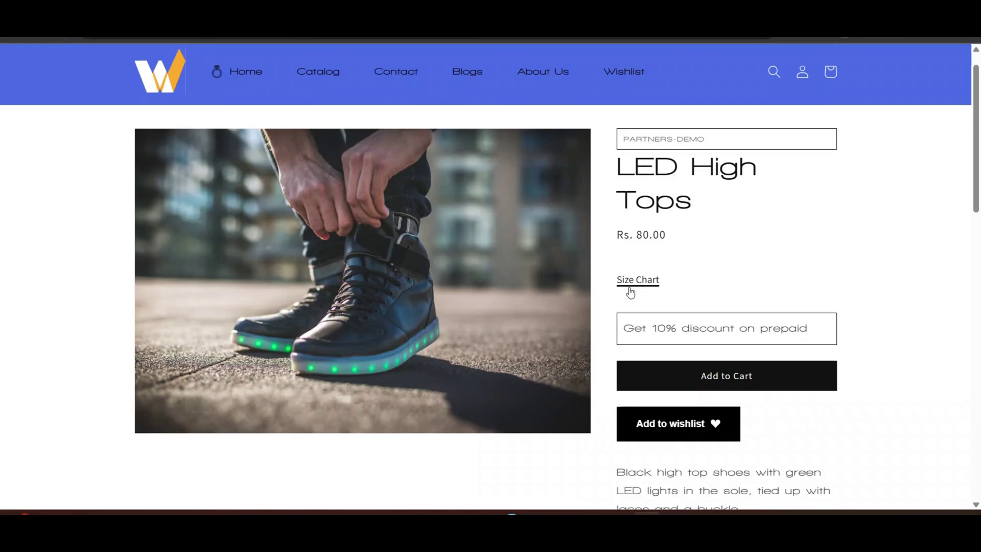
left_click(630, 288)
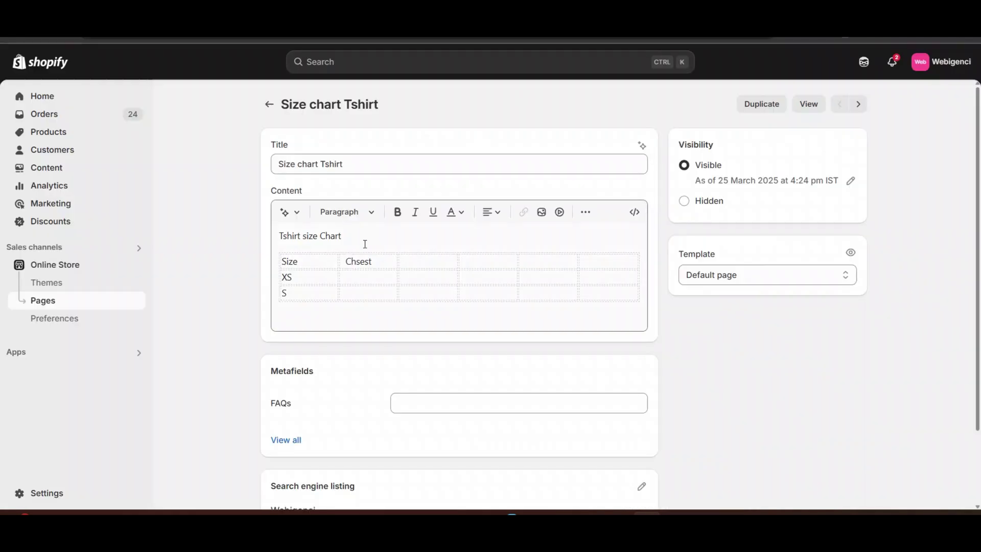
- Delete the 'Tshirt size Chart' heading above the table and save the page
left_click(351, 235)
key("ctrl+a")
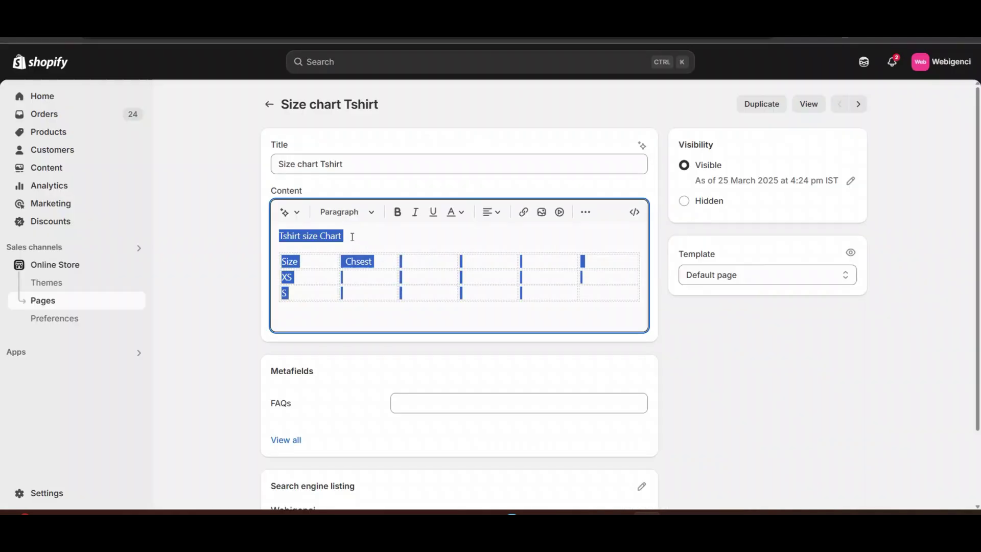
left_click(352, 236)
left_click_drag(352, 236, 250, 235)
key("BackSpace")
key("Delete")
key("Num_Lock")
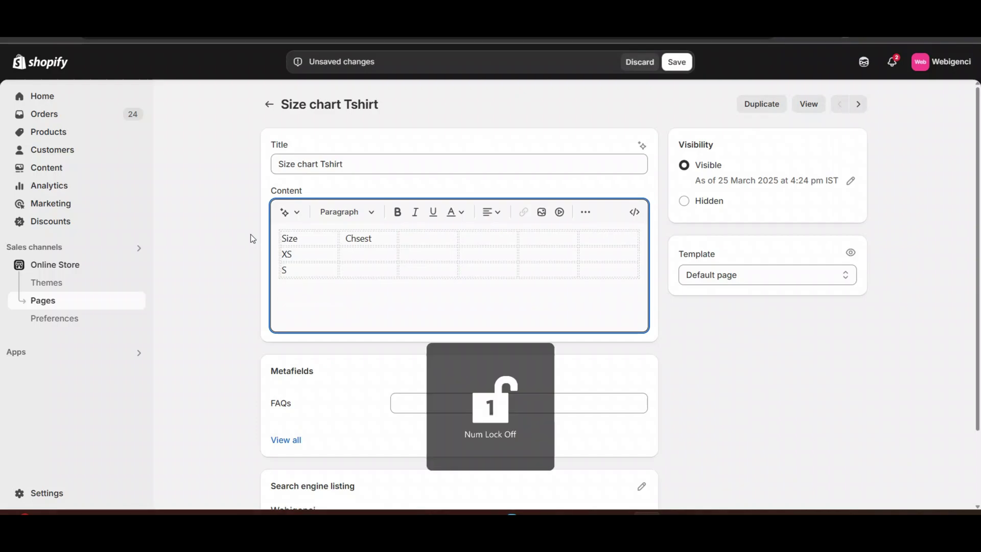
left_click(676, 70)
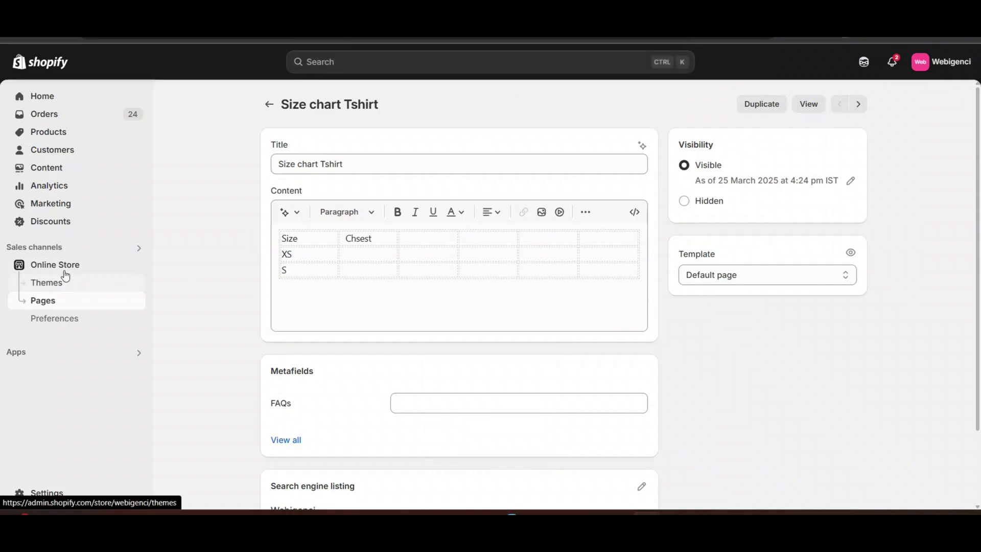
- Open the Blue Silk Tuxedo product from the products list
left_click(65, 129)
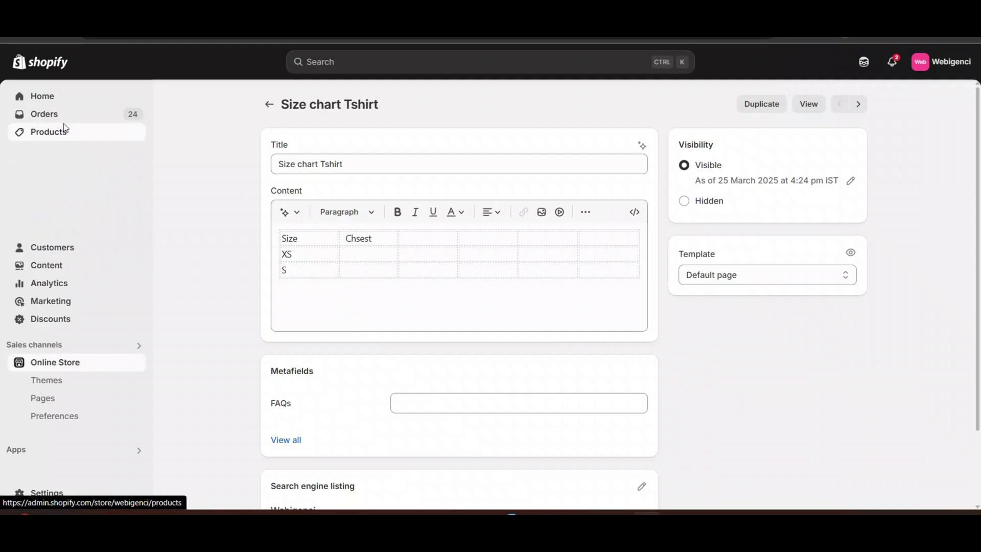
scroll(296, 283, "down", 3)
scroll(295, 283, "down", 1)
left_click(258, 245)
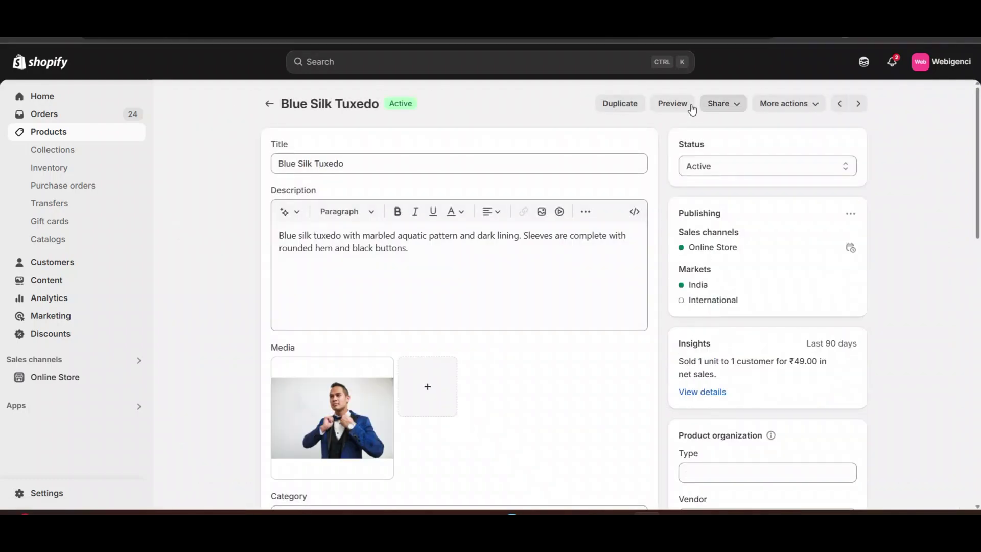
- Preview the Blue Silk Tuxedo storefront page and open its Size Chart pop-up
left_click(685, 106)
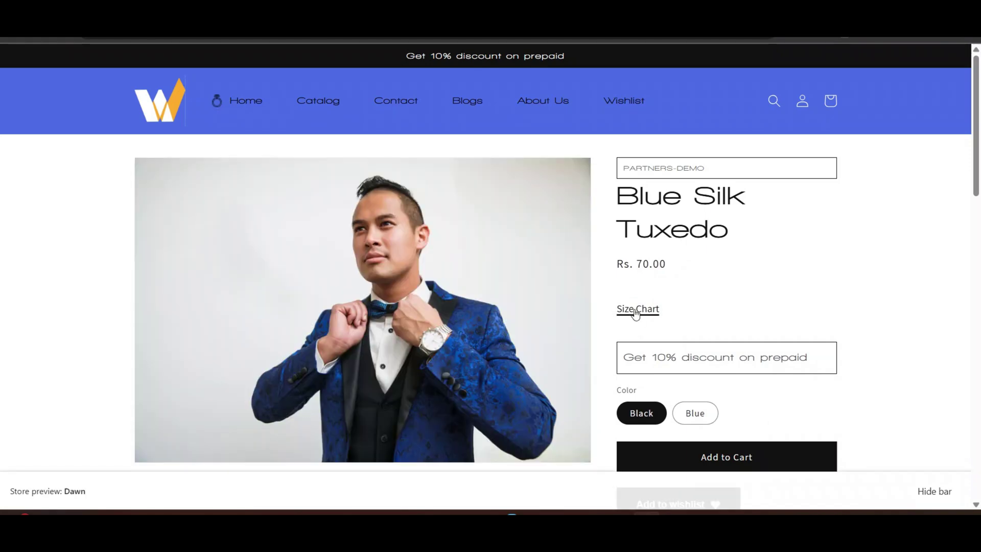
left_click(637, 312)
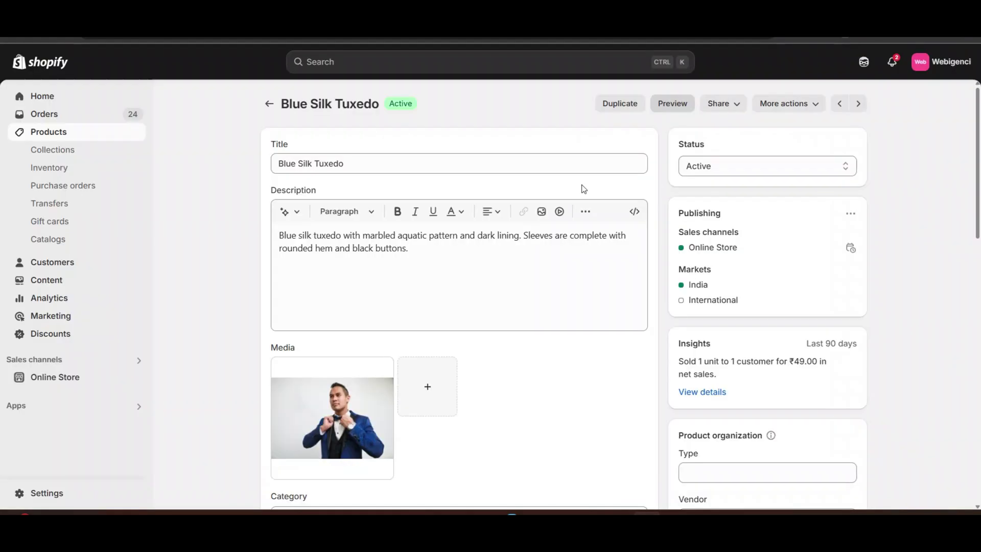
scroll(580, 186, "down", 10)
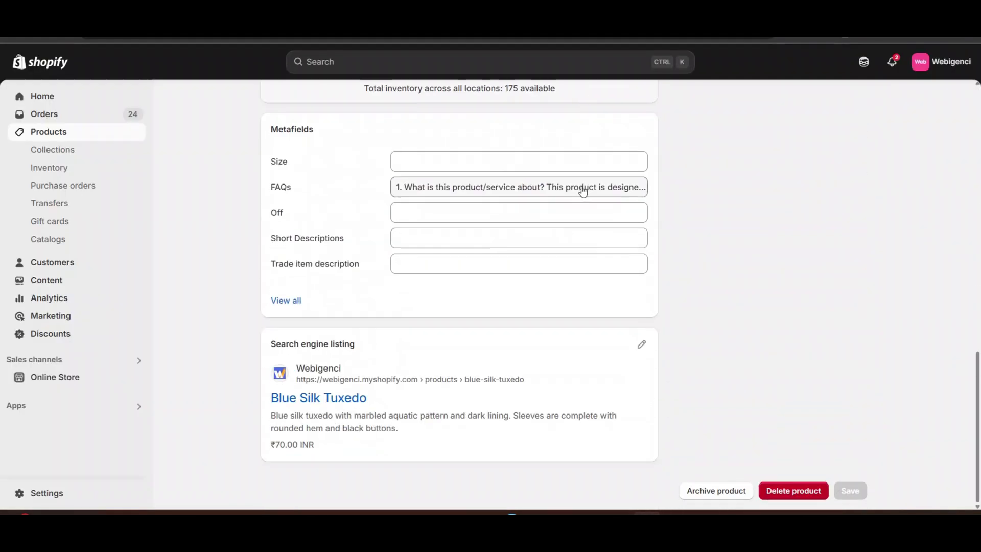
- Set the tuxedo's Size metafield to the Size chart Tshirt page and save
left_click(453, 169)
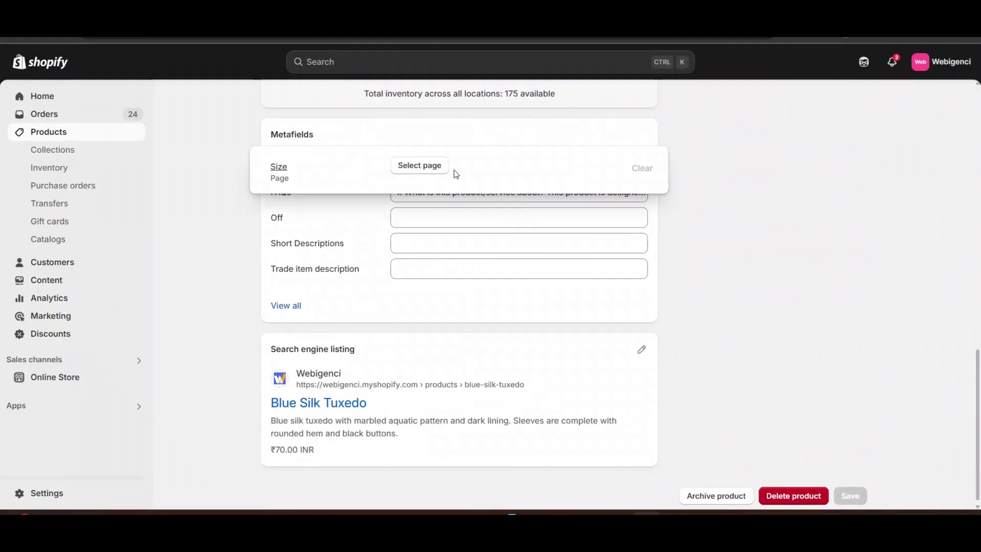
left_click(419, 167)
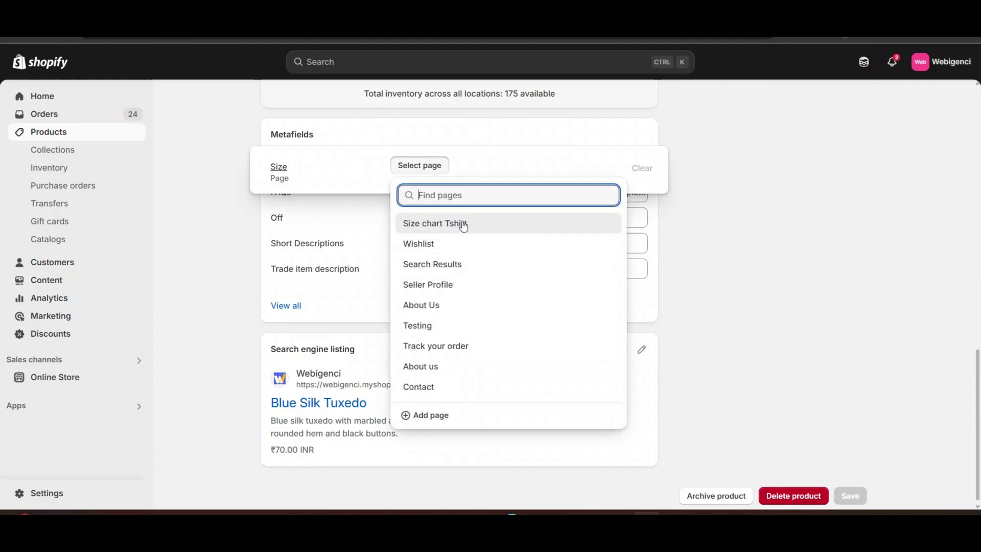
left_click(464, 227)
double_click(675, 62)
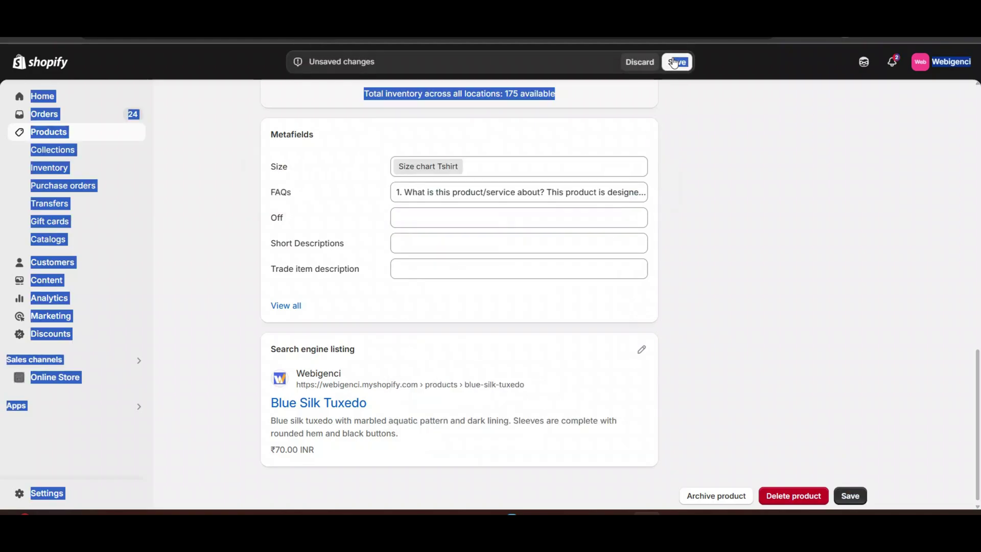
scroll(677, 137, "up", 15)
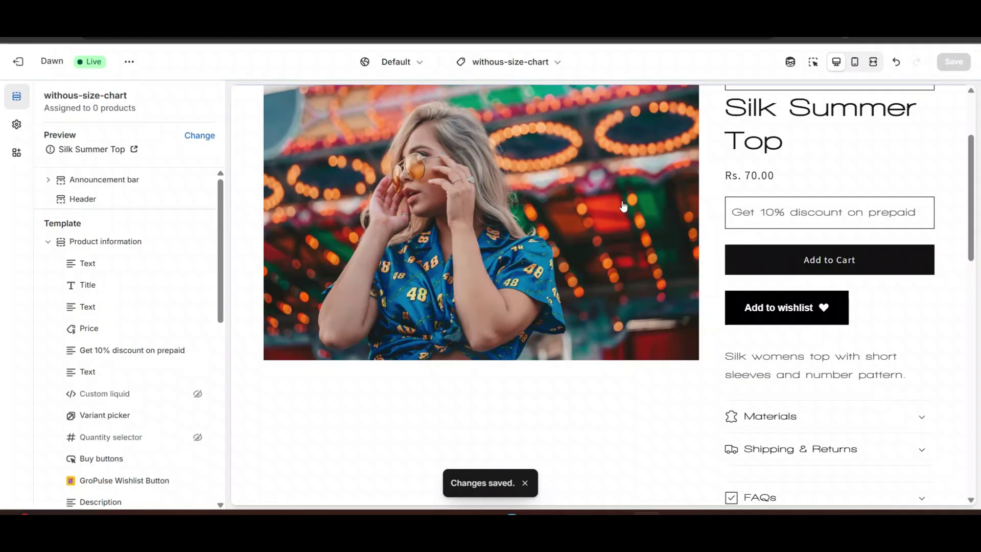
left_click(17, 61)
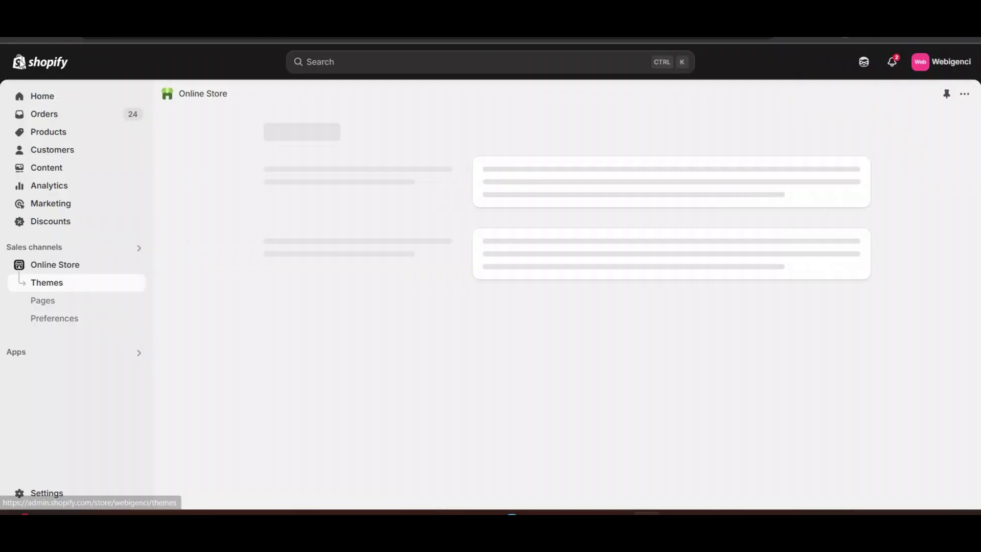